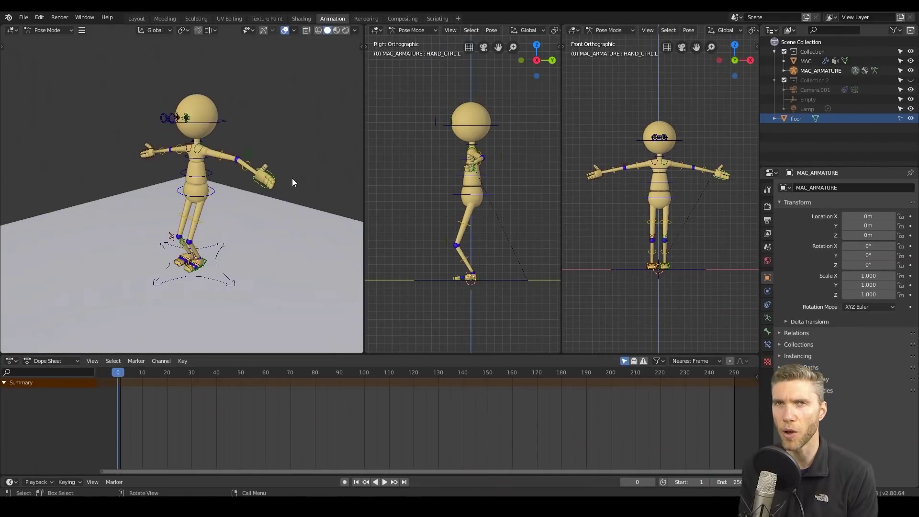
# Show the viewport sidebar's Item settings and the object data properties for MAC_ARMATURE
pyautogui.press('n')
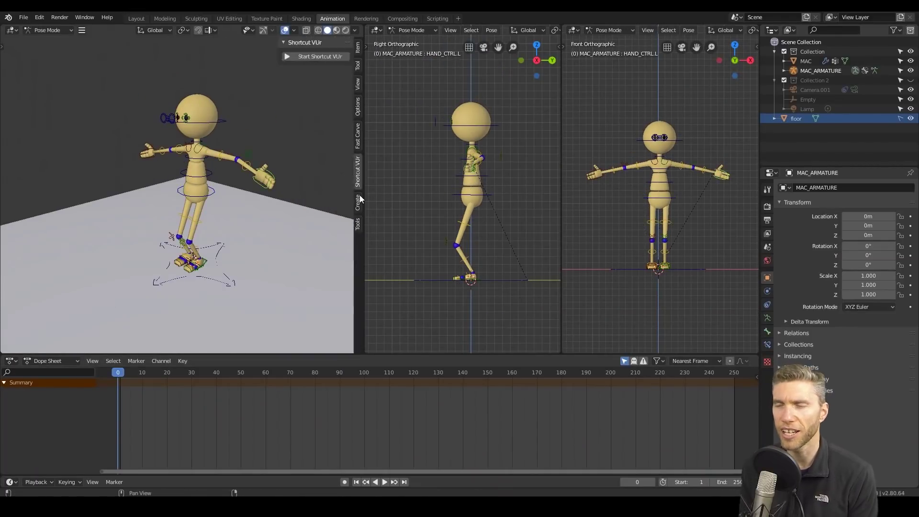
pyautogui.click(358, 47)
pyautogui.click(767, 318)
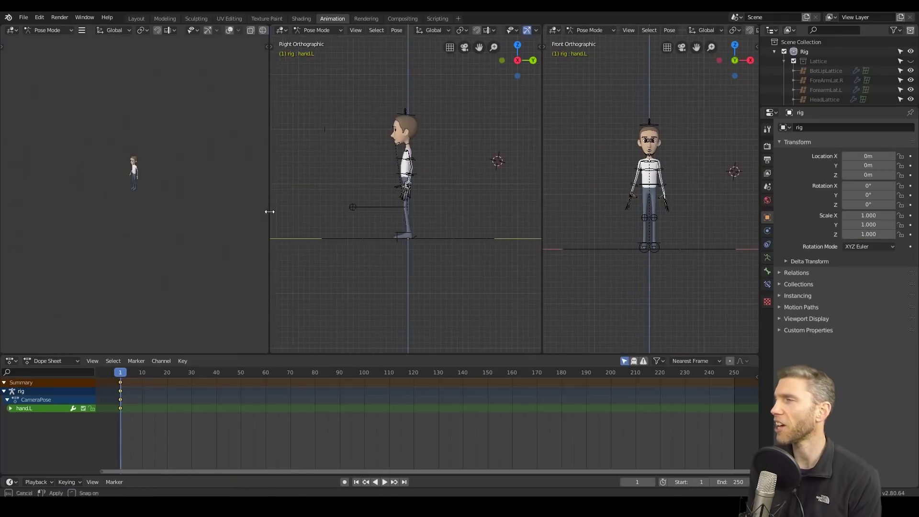
# Copy the pose of the selected left forearm, hand and finger bones in the running stride at frame 1
pyautogui.moveTo(134, 164); pyautogui.dragTo(161, 264, button='middle')
pyautogui.scroll(5, 212, 171)
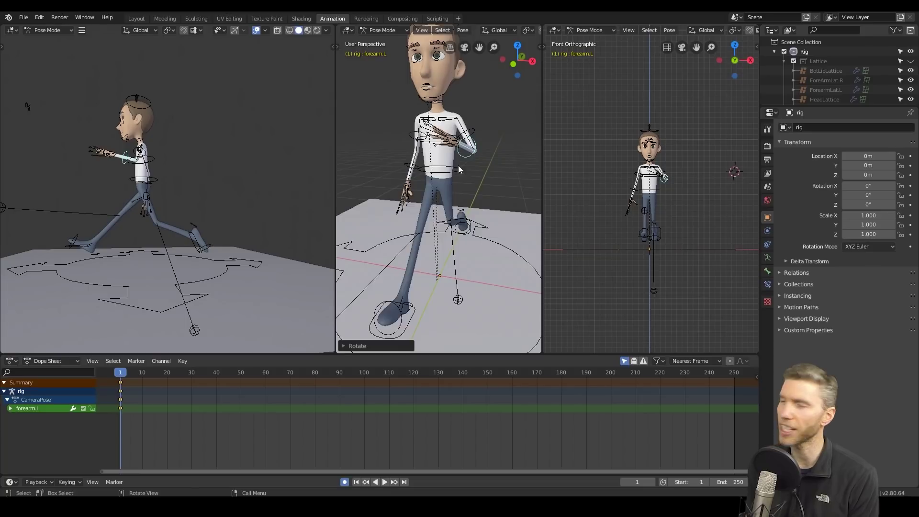
pyautogui.moveTo(459, 169); pyautogui.dragTo(539, 136, button='middle')
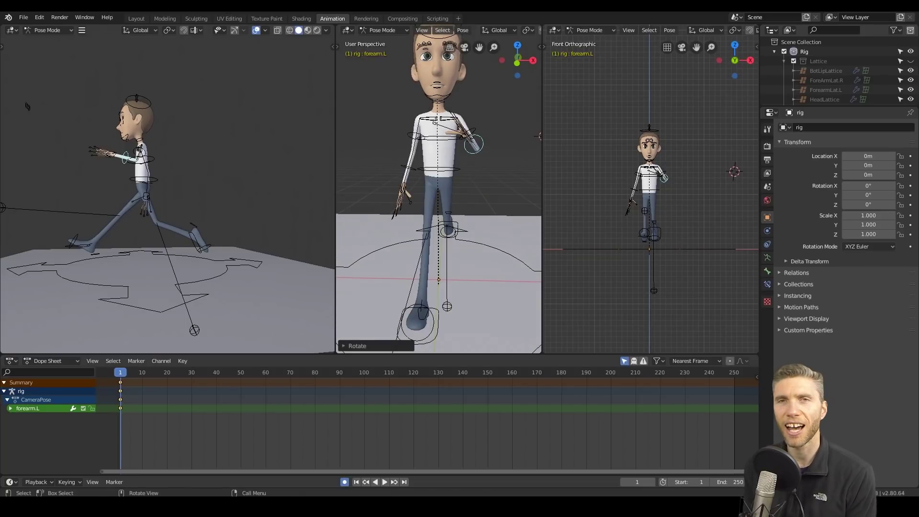
pyautogui.moveTo(463, 166); pyautogui.dragTo(473, 143, button='middle')
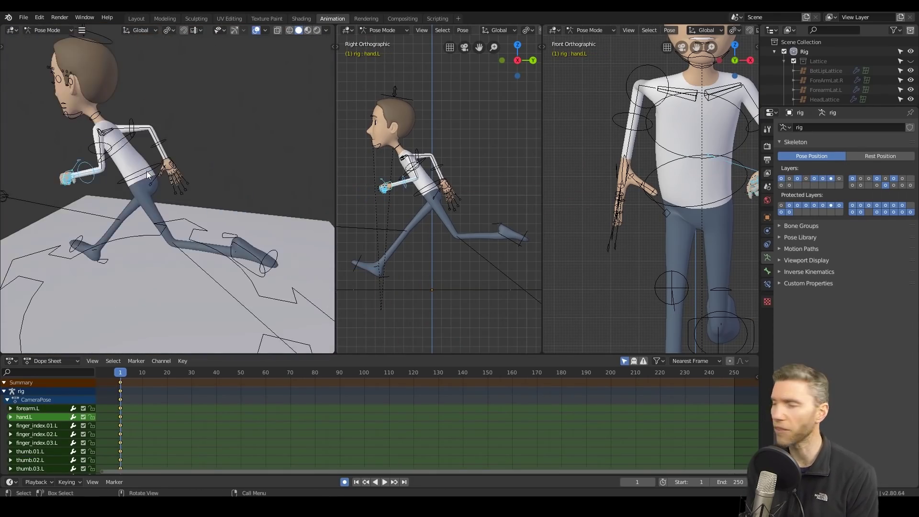
pyautogui.hotkey('ctrl', 'c')
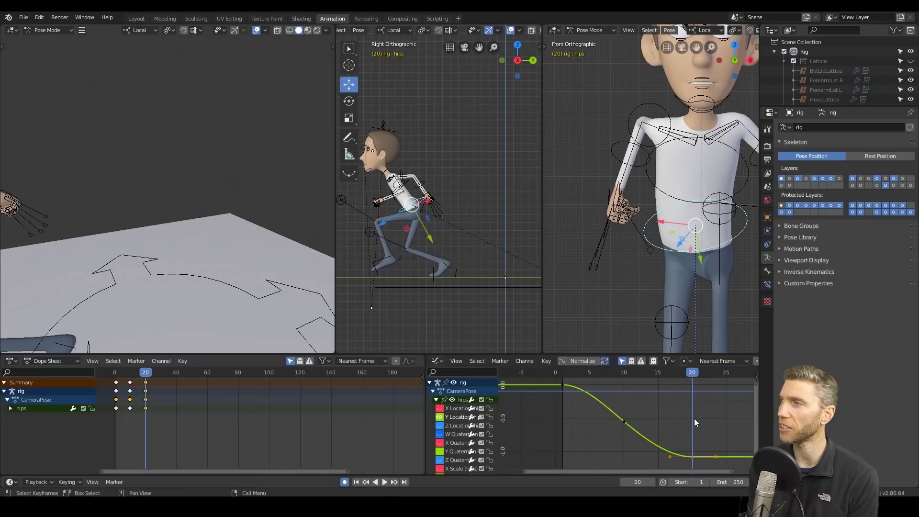
# Raise the hips bone slightly along the global Z axis at frame 20
pyautogui.moveTo(414, 186); pyautogui.dragTo(415, 178)
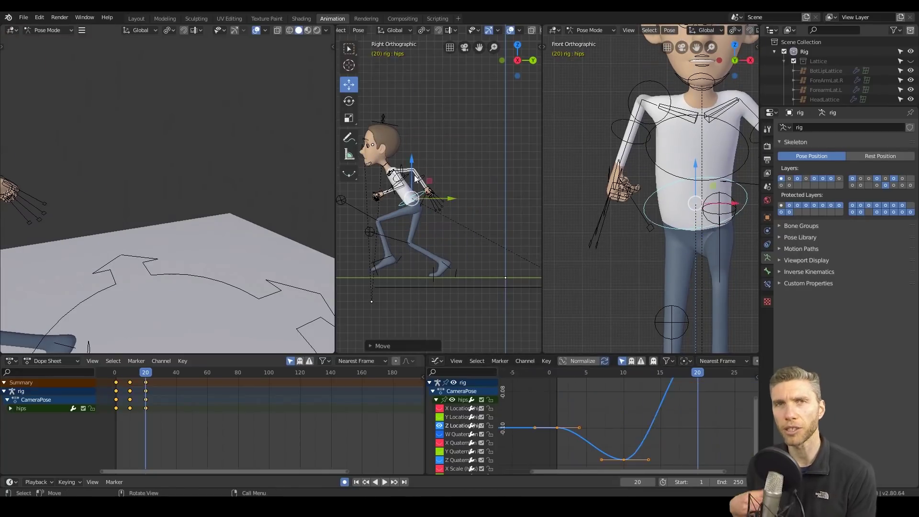
pyautogui.click(434, 196)
pyautogui.click(152, 373)
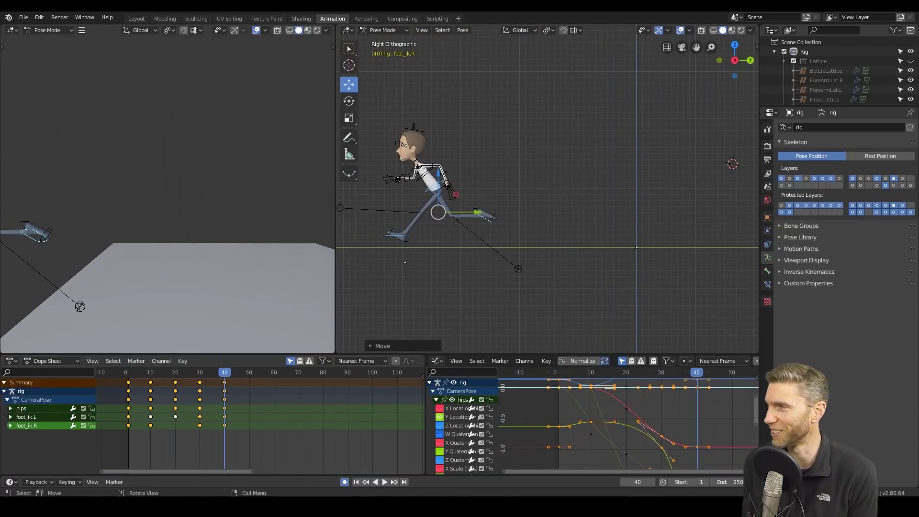
# Scrub and play the run up to frame 40 to check the hip and foot motion
pyautogui.moveTo(164, 379); pyautogui.dragTo(230, 380)
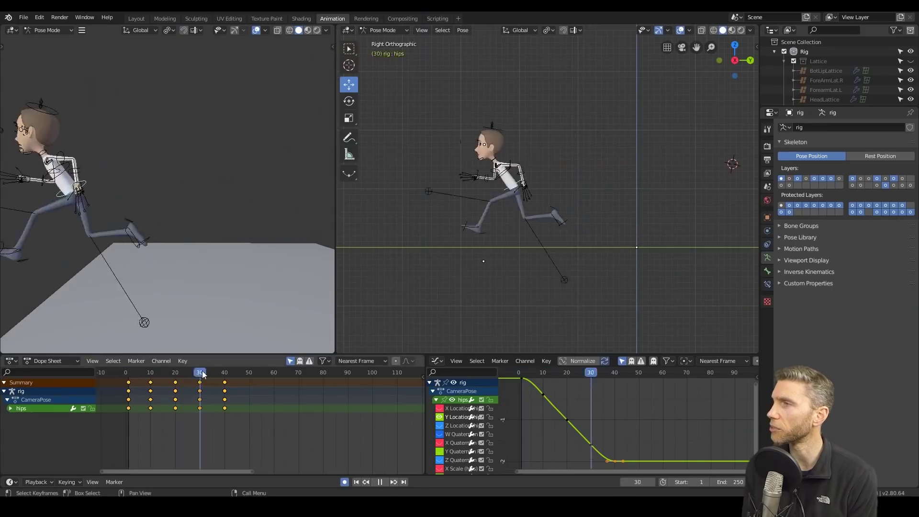
pyautogui.moveTo(202, 370); pyautogui.dragTo(225, 376)
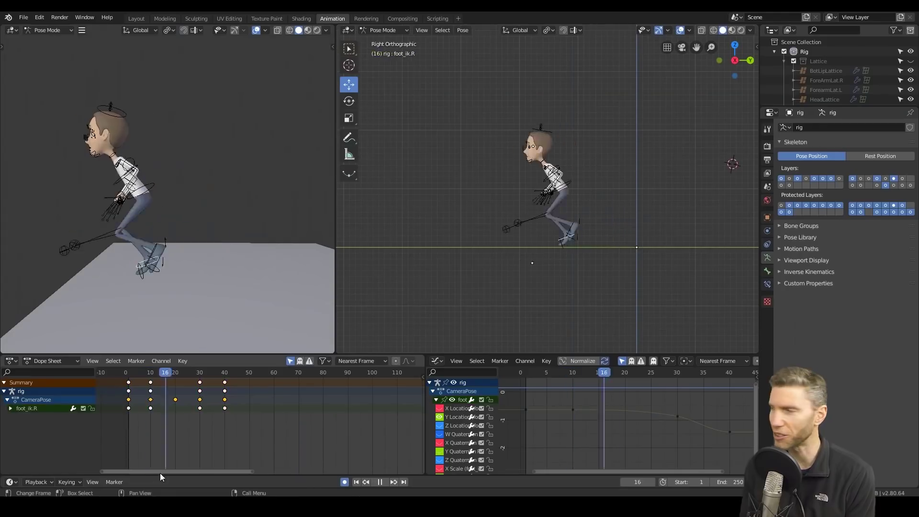
pyautogui.click(181, 394)
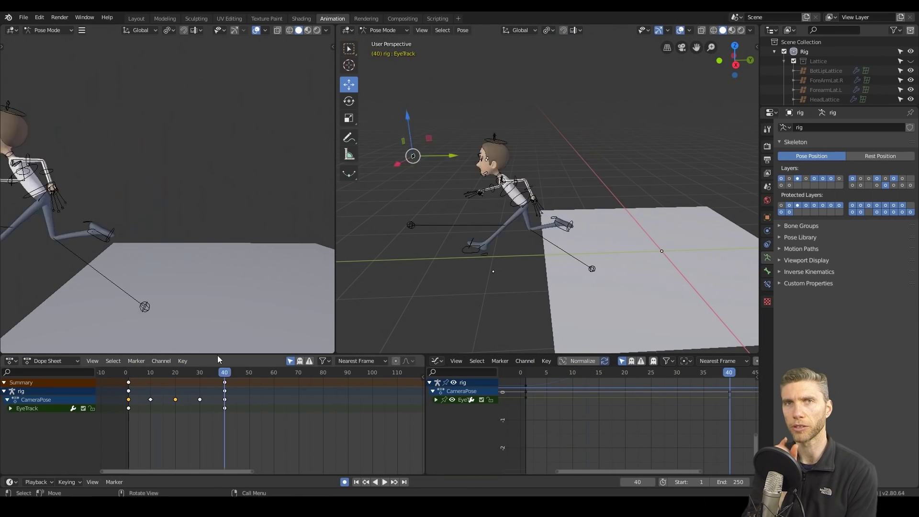
pyautogui.click(145, 374)
pyautogui.press('space')
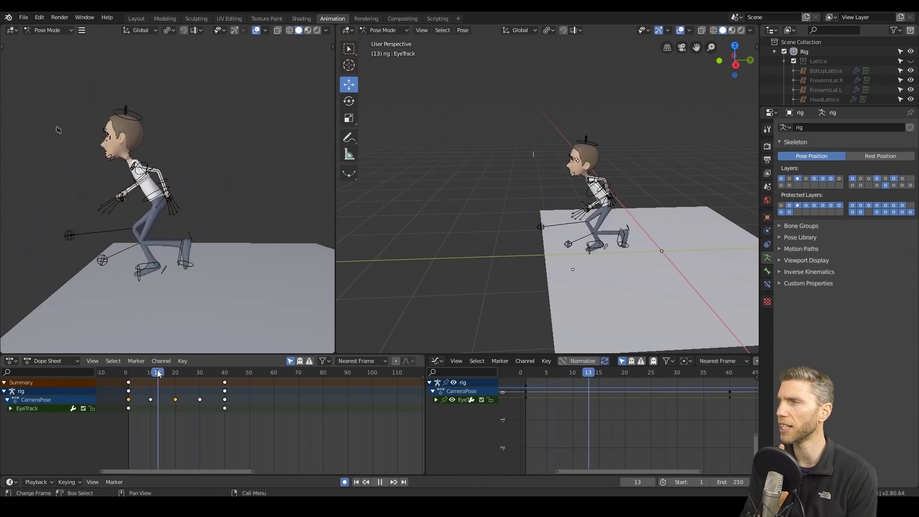
# Examine the stride around frames 40 to 50 in a right side view focused on the character
pyautogui.click(541, 239)
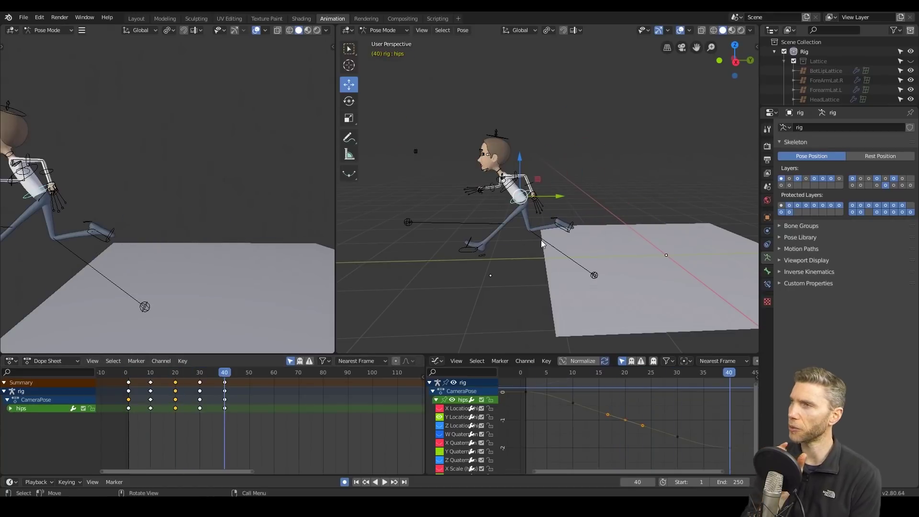
pyautogui.press('space')
pyautogui.press('KP_3')
pyautogui.press('KP_Decimal')
pyautogui.scroll(-5, 503, 235)
pyautogui.press('space')
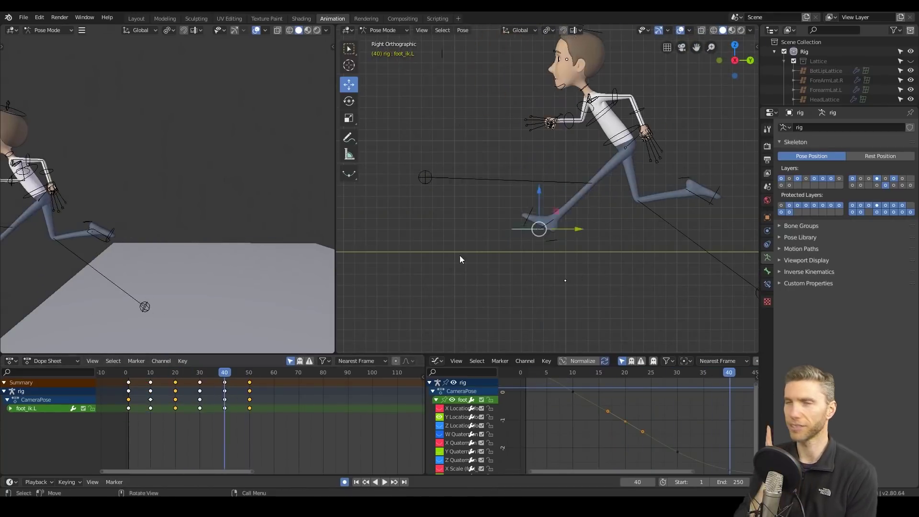
pyautogui.scroll(2, 255, 397)
pyautogui.click(255, 376)
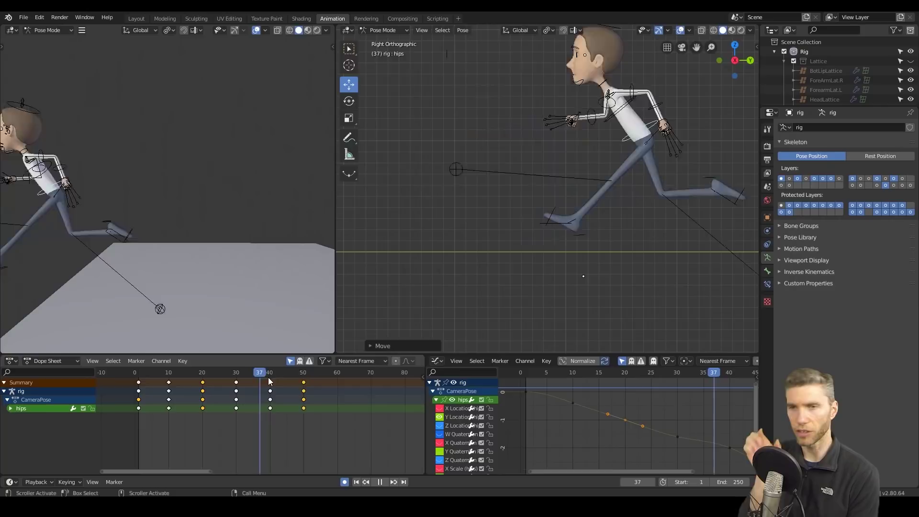
# Pose the left upper arm at frame 60 for the running stride
pyautogui.press('space')
pyautogui.click(580, 124)
pyautogui.click(594, 123)
pyautogui.scroll(-2, 527, 215)
pyautogui.press('space')
pyautogui.click(338, 373)
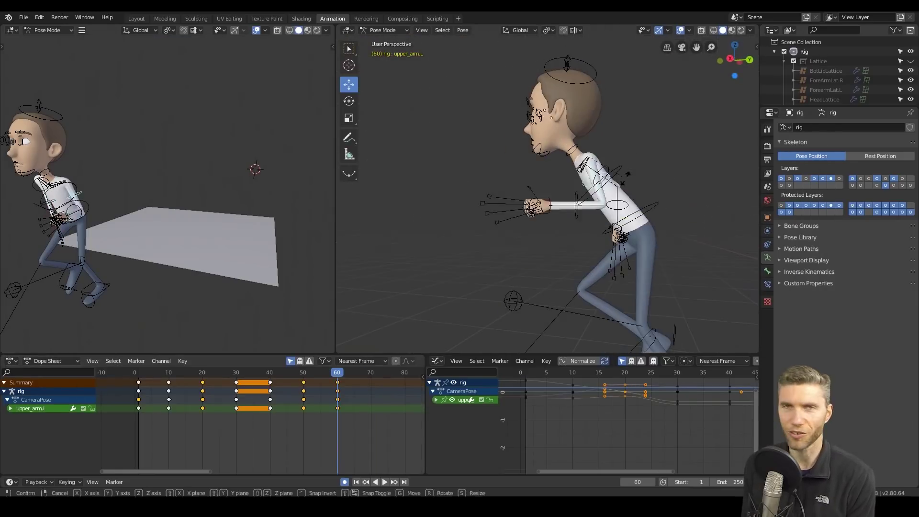
pyautogui.press('g')
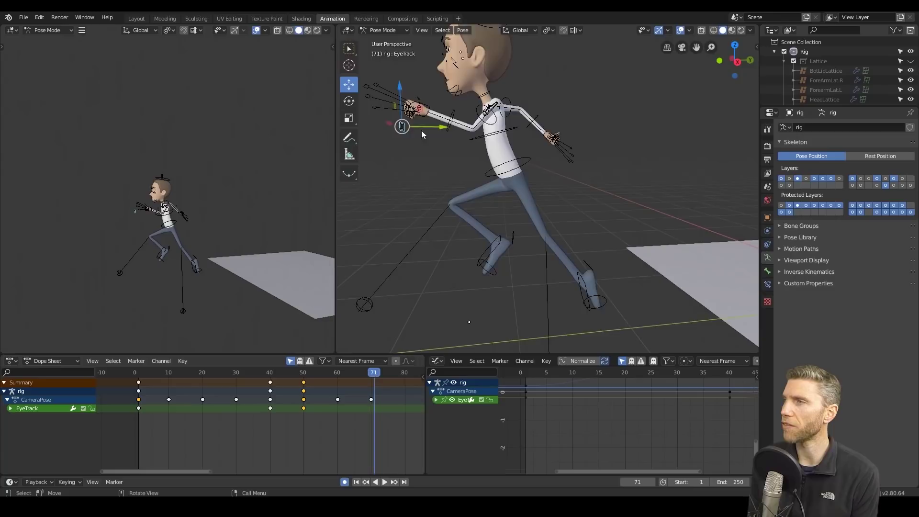
# Move the right foot IK control along the Y axis at frame 80
pyautogui.scroll(-3, 477, 184)
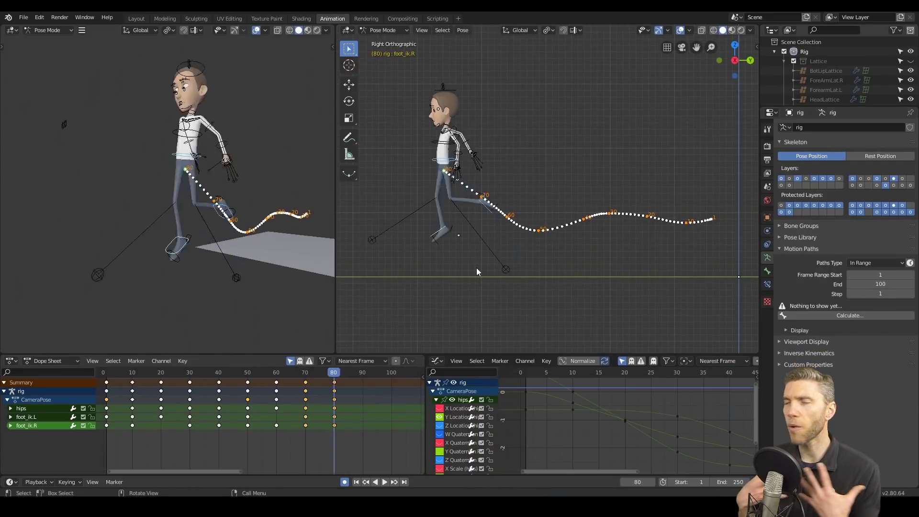
pyautogui.press('g')
pyautogui.press('y')
pyautogui.click(494, 240)
# Rotate the right upper arm for the mid-air jump pose at frame 90
pyautogui.moveTo(334, 372); pyautogui.dragTo(362, 372)
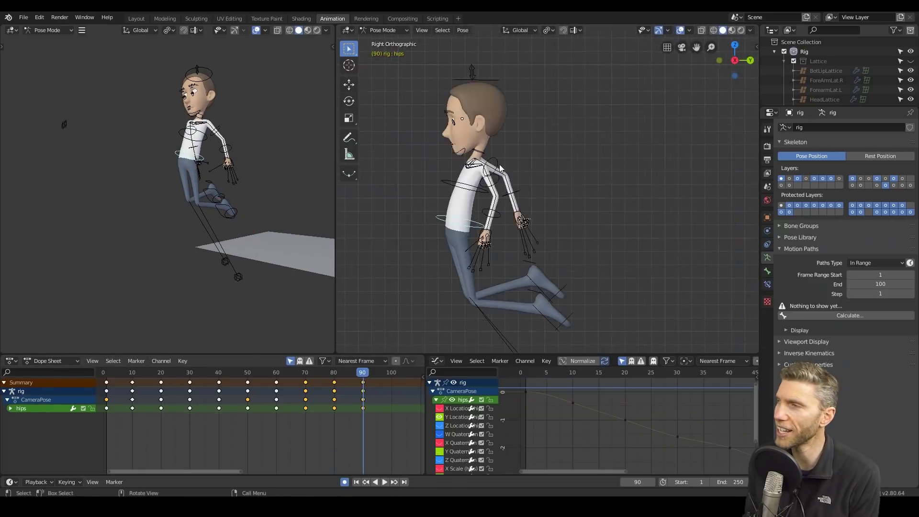
pyautogui.moveTo(603, 158); pyautogui.dragTo(538, 284, button='middle')
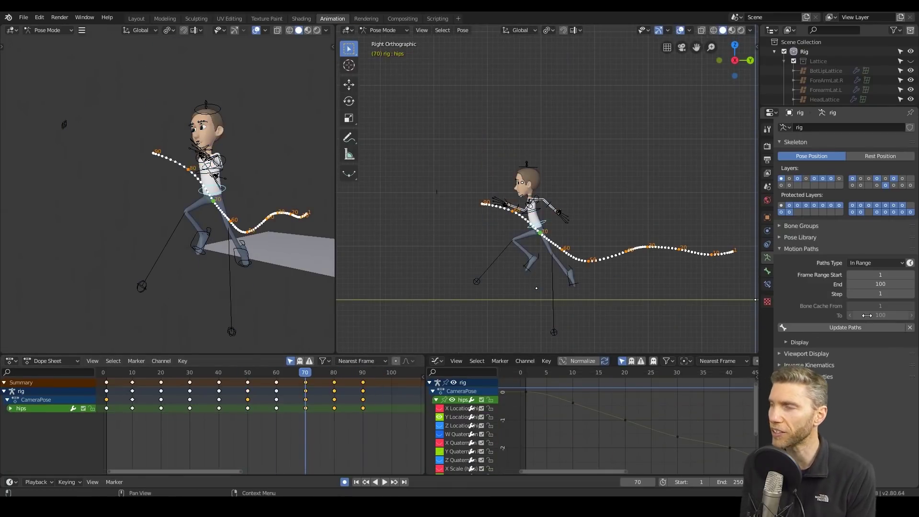
pyautogui.press('Up')
pyautogui.press('Up')
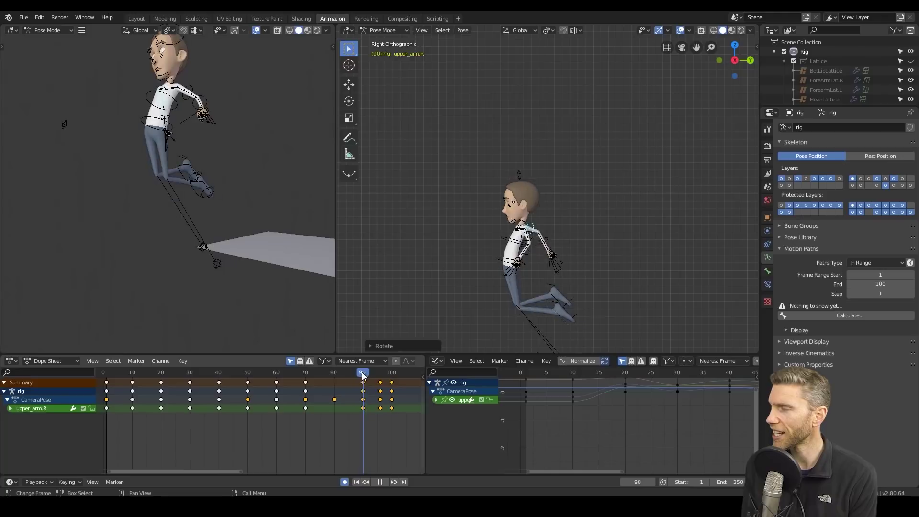
pyautogui.press('r')
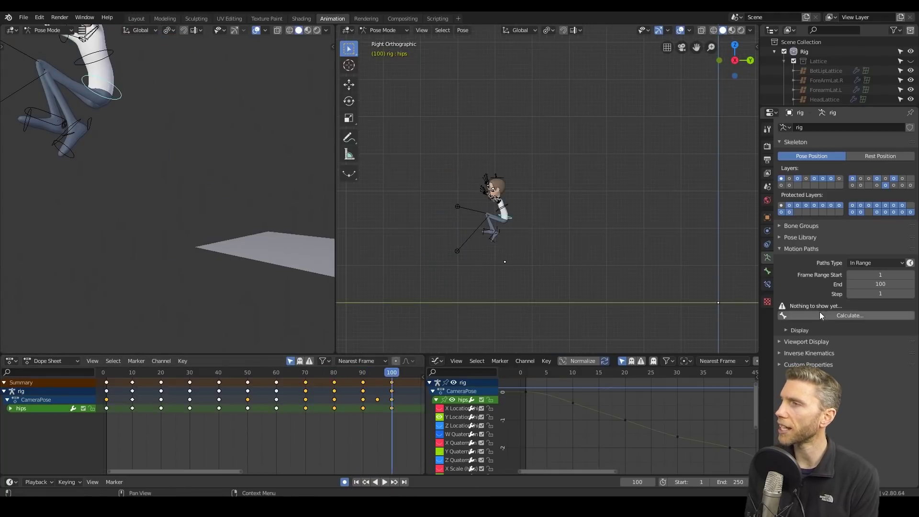
# Calculate the hips bone's motion path and change its frame range to 50 through 140
pyautogui.click(819, 316)
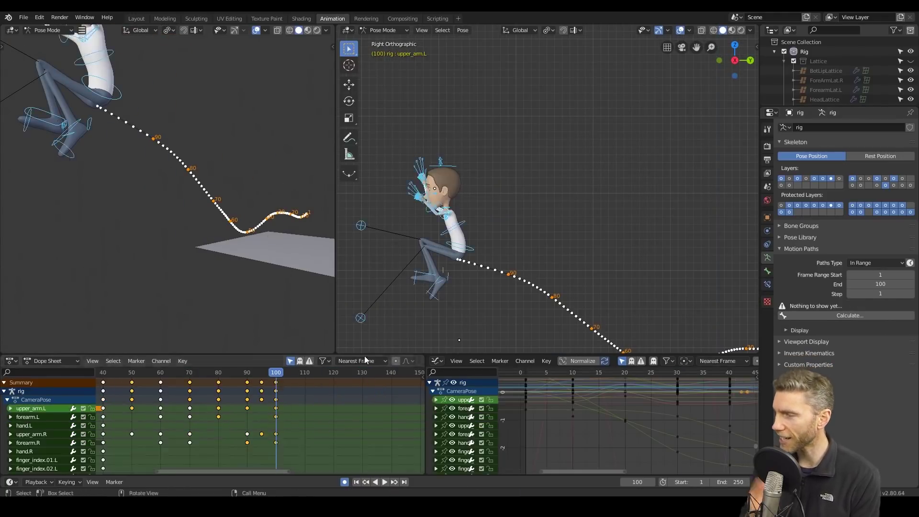
pyautogui.click(434, 287)
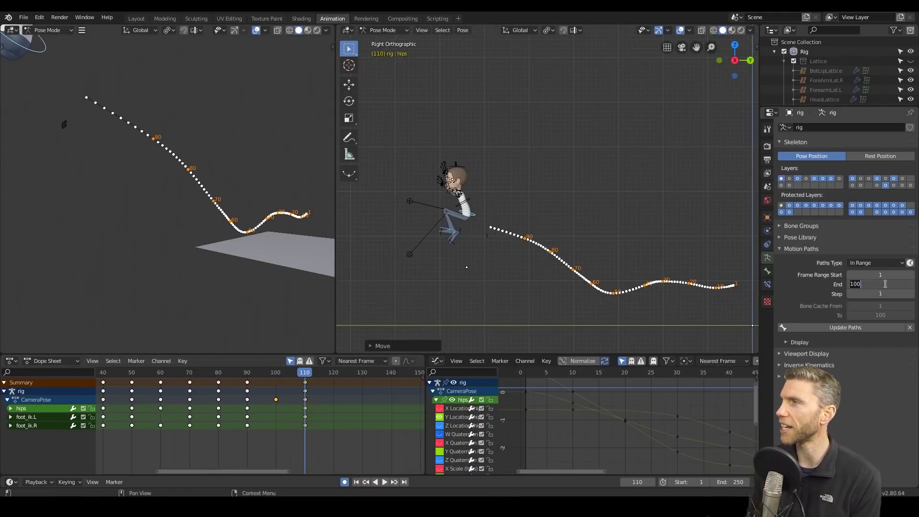
pyautogui.click(819, 316)
pyautogui.click(819, 320)
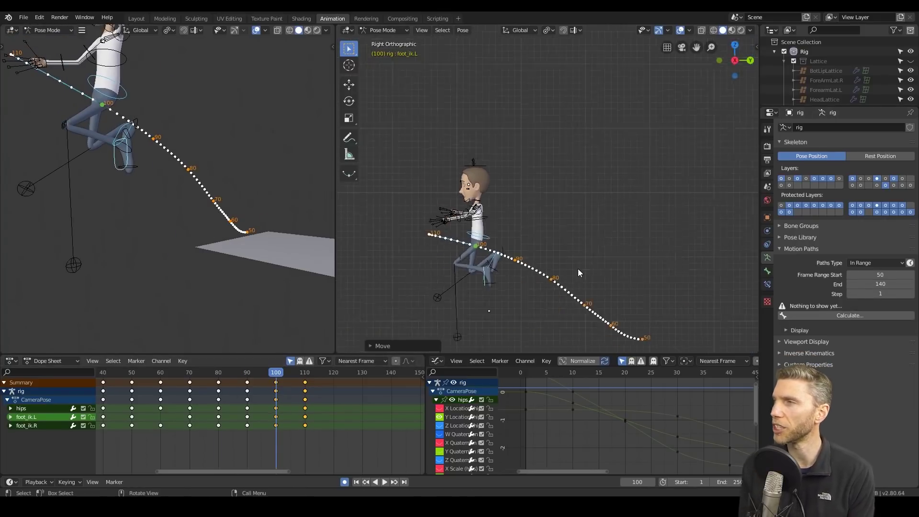
# Scrub the jump up to frame 110, undo the last change, and select the hips for posing
pyautogui.moveTo(240, 378); pyautogui.dragTo(308, 378)
pyautogui.hotkey('ctrl', 'z')
pyautogui.click(308, 376)
pyautogui.click(397, 259)
pyautogui.click(544, 244)
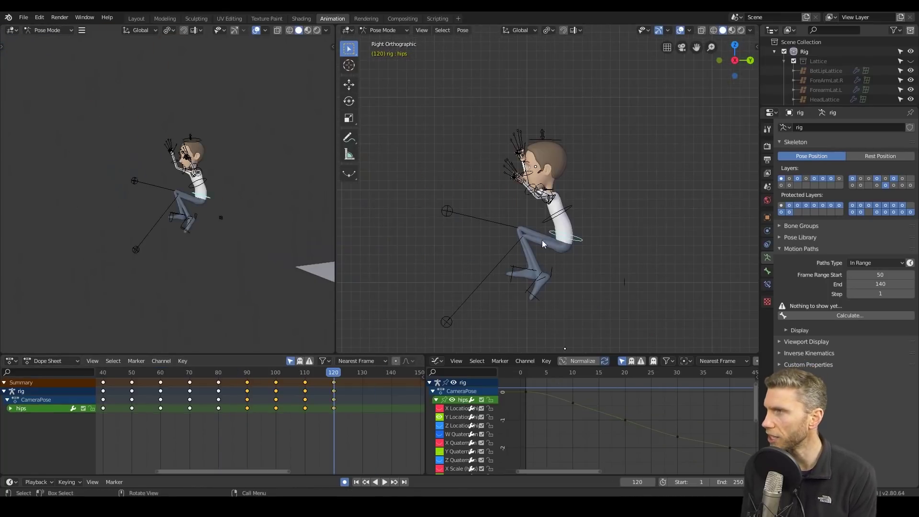
# Move the hips at frame 130 to continue the jump's arc past its peak
pyautogui.click(542, 180)
pyautogui.moveTo(542, 179); pyautogui.dragTo(643, 304, button='middle')
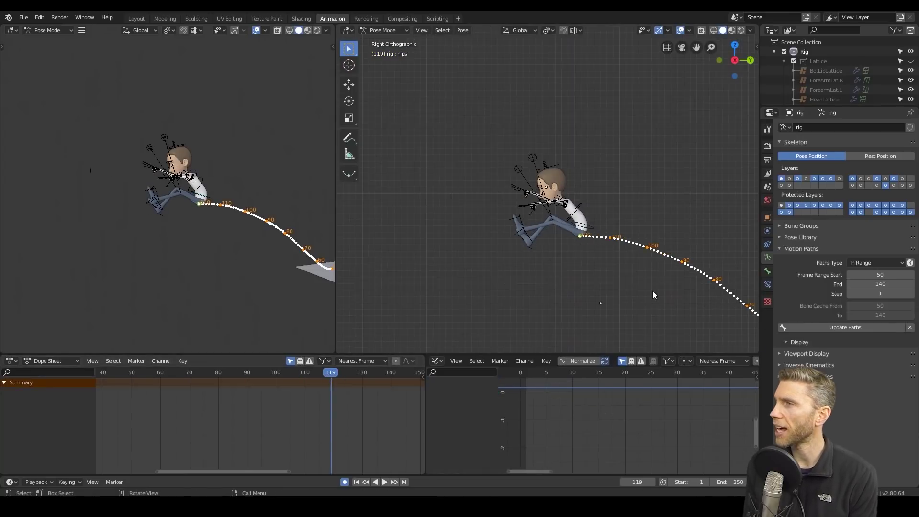
pyautogui.press('g')
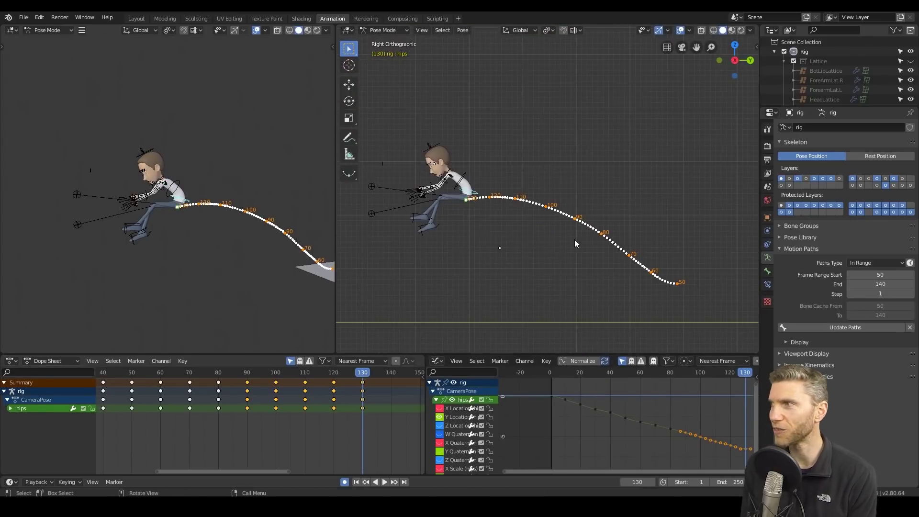
pyautogui.press('g')
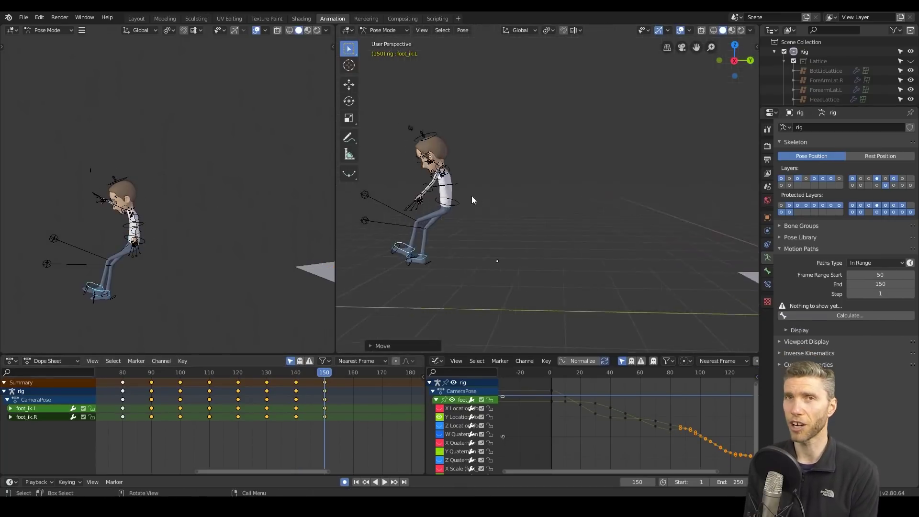
# Play back the landing and move the right foot IK control at frame 190
pyautogui.press('space')
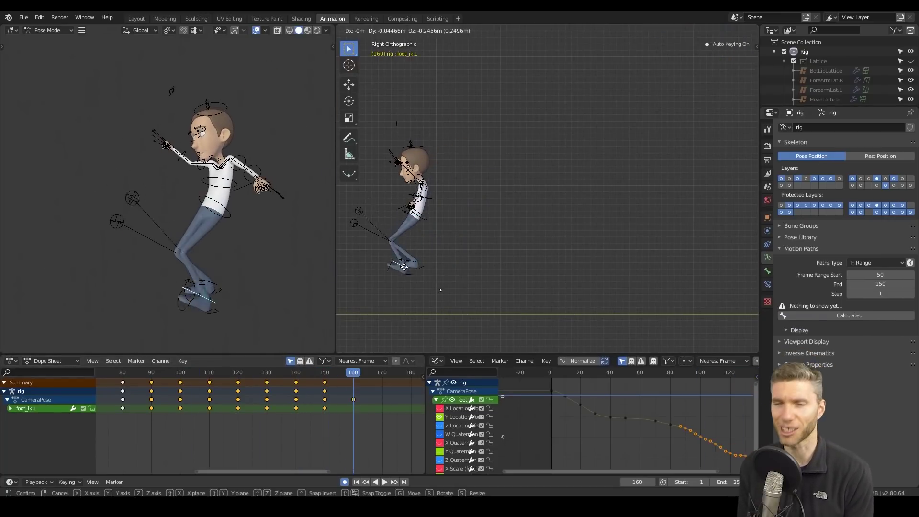
pyautogui.click(333, 374)
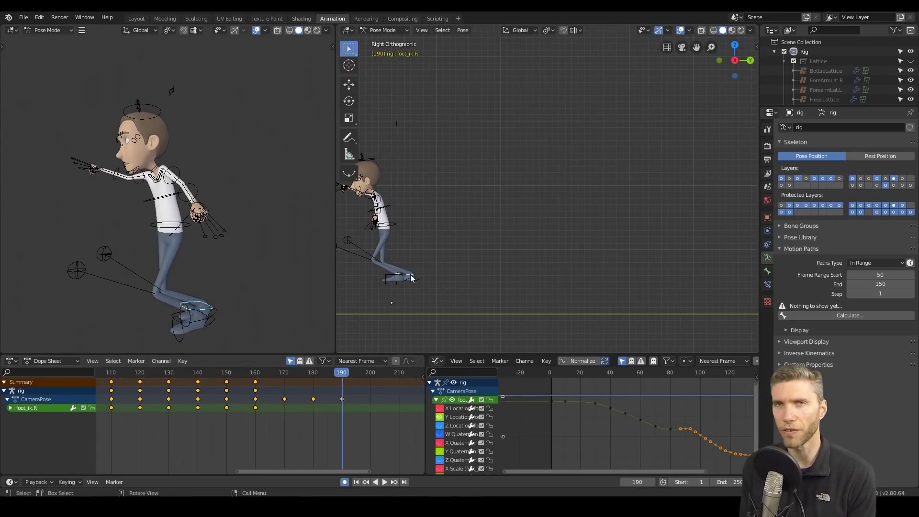
pyautogui.press('g')
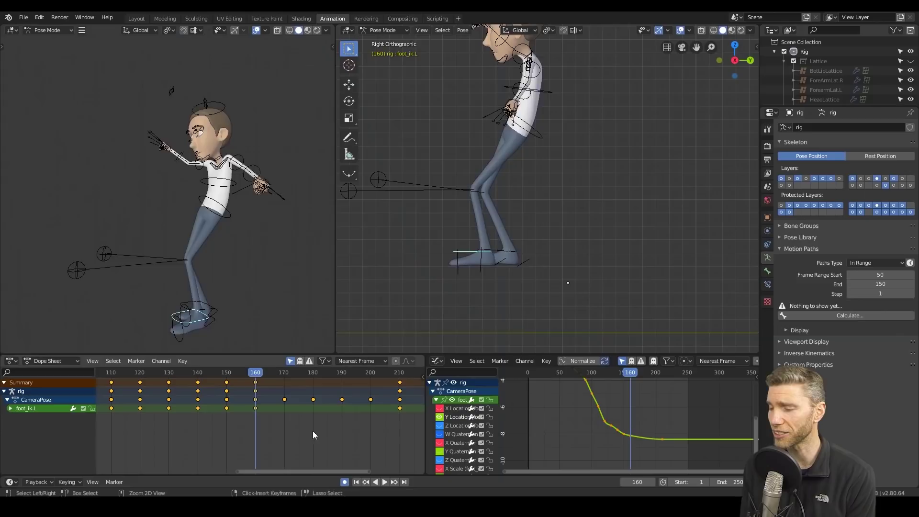
# Level the left foot's Z Location curve after frame 160 by moving its frame 200 keyframe, and play the result
pyautogui.press('space')
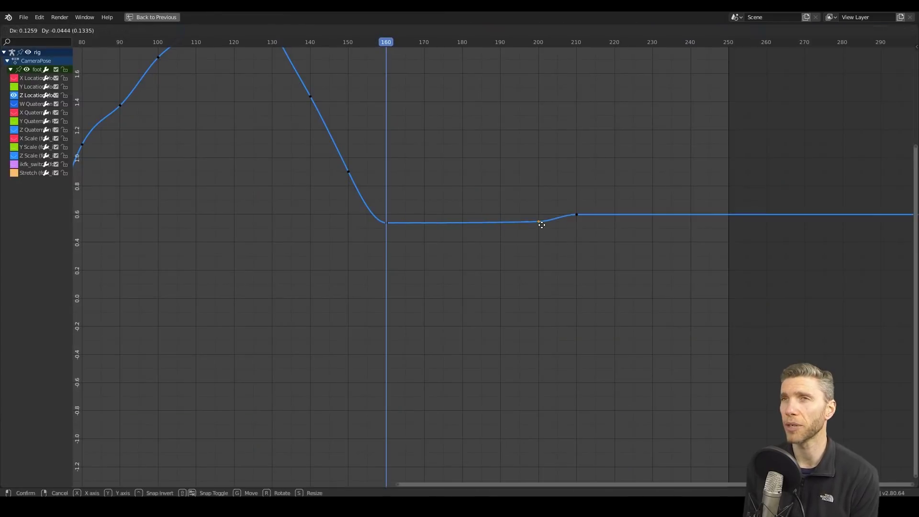
pyautogui.click(550, 219)
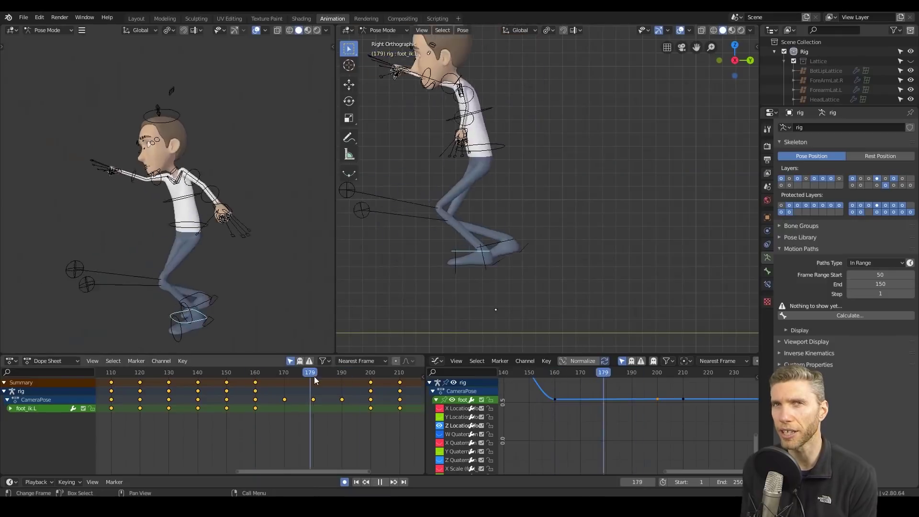
pyautogui.press('space')
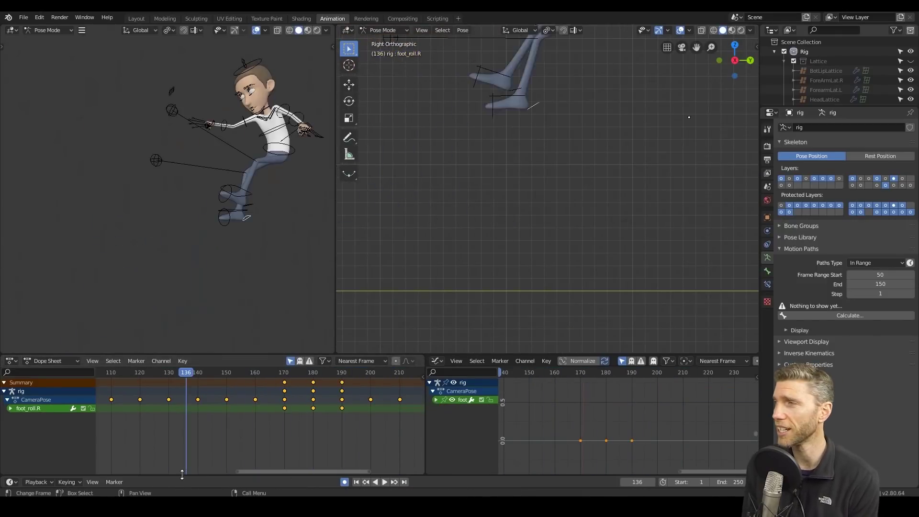
# Calculate the hips' motion path over frames 20 to 210
pyautogui.click(898, 284)
pyautogui.write('2')
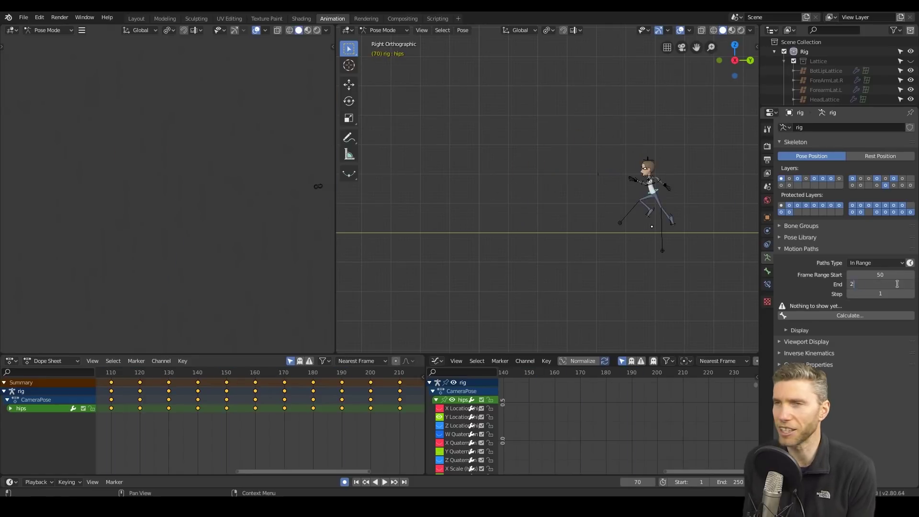
pyautogui.click(875, 324)
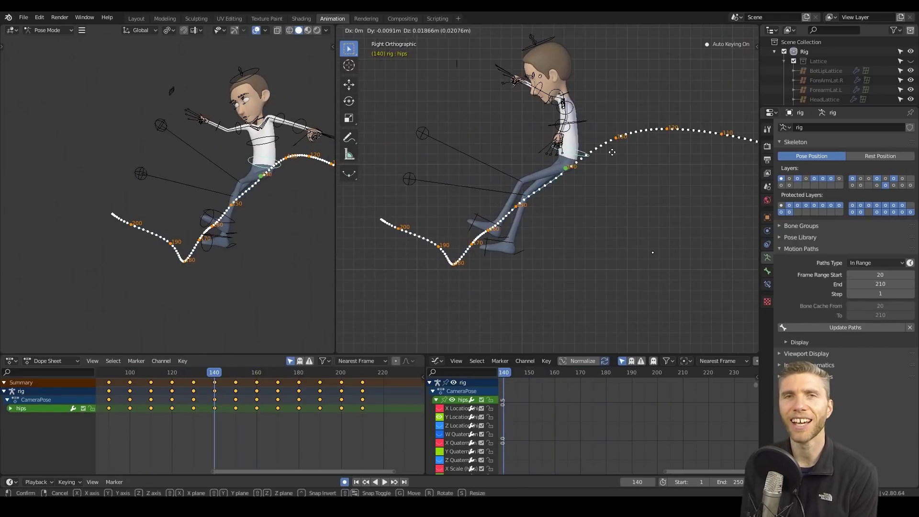
# Move the hips at frame 140 onto the descending arc and rotate the ribs at the same frame
pyautogui.click(612, 152)
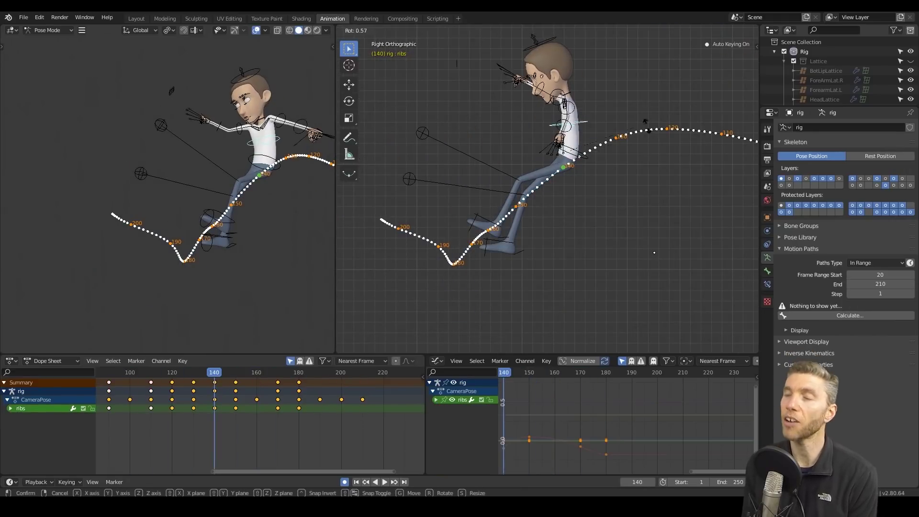
pyautogui.press('Up')
pyautogui.press('Up')
pyautogui.press('Up')
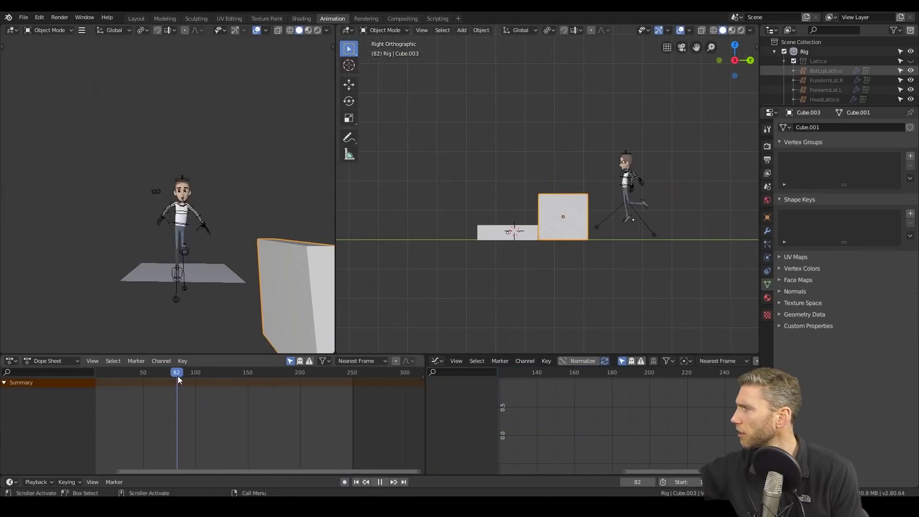
# Move the left foot IK control clear of the tall block at frame 105 and rotate the ribs at frame 130
pyautogui.moveTo(271, 379); pyautogui.dragTo(200, 376)
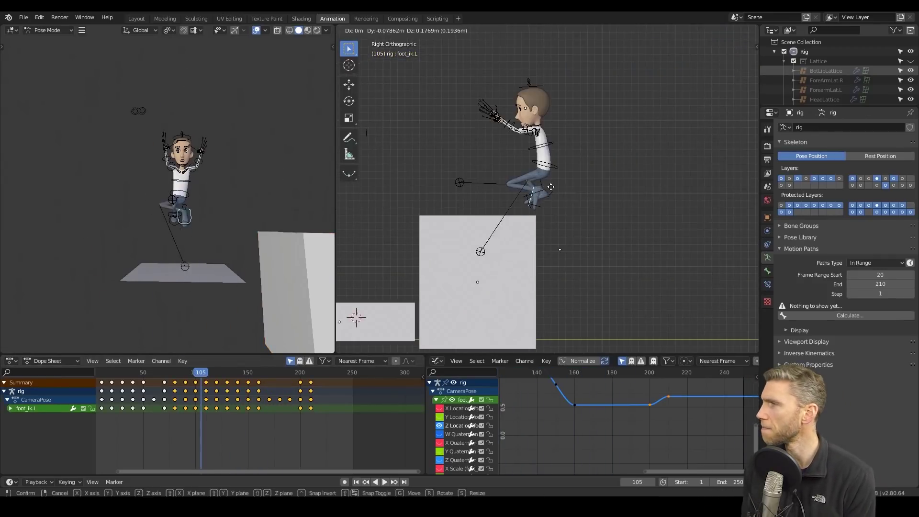
pyautogui.moveTo(228, 372); pyautogui.dragTo(223, 372)
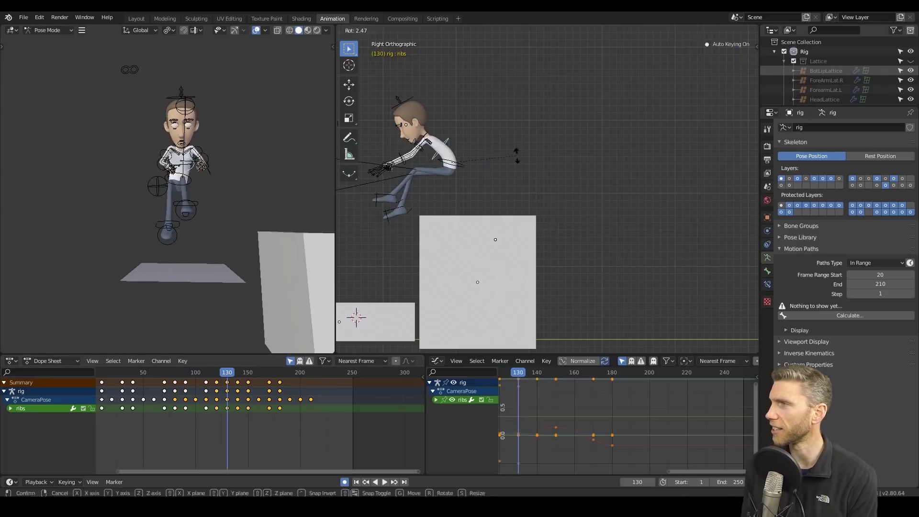
pyautogui.moveTo(223, 373); pyautogui.dragTo(226, 374)
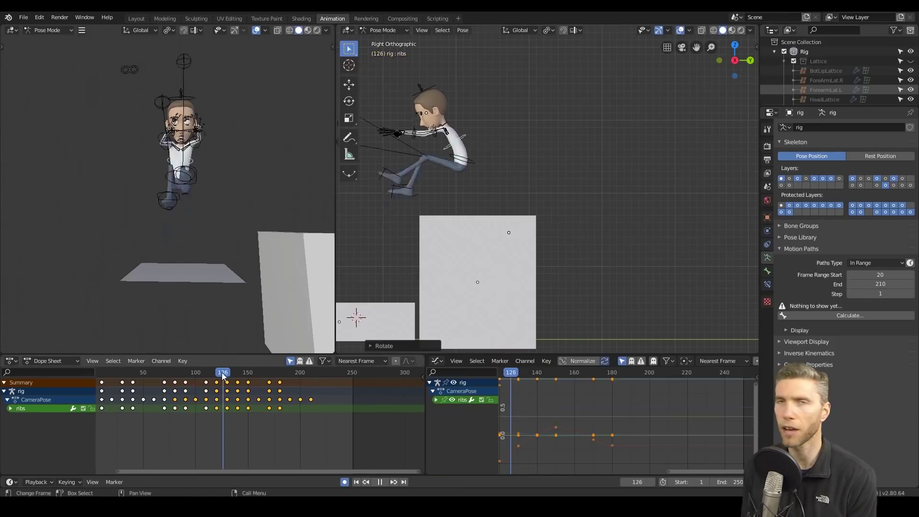
pyautogui.press('r')
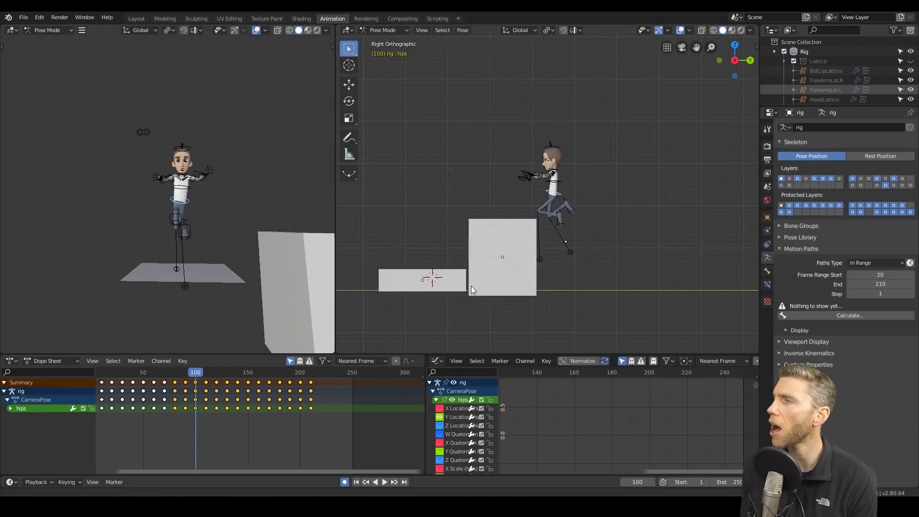
# Move the hips at frame 170 to shape the crouched landing on the low block
pyautogui.click(471, 286)
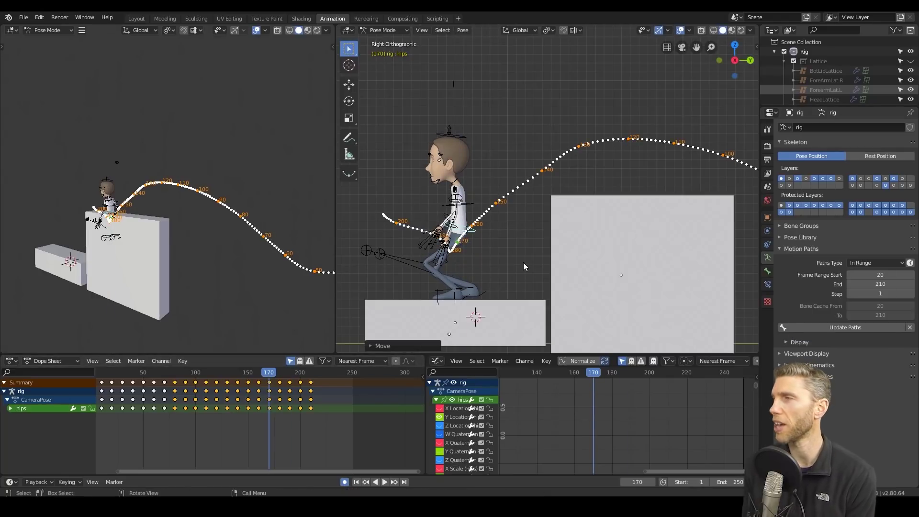
pyautogui.keyDown('alt'); pyautogui.scroll(-10, 498, 253); pyautogui.keyUp('alt')
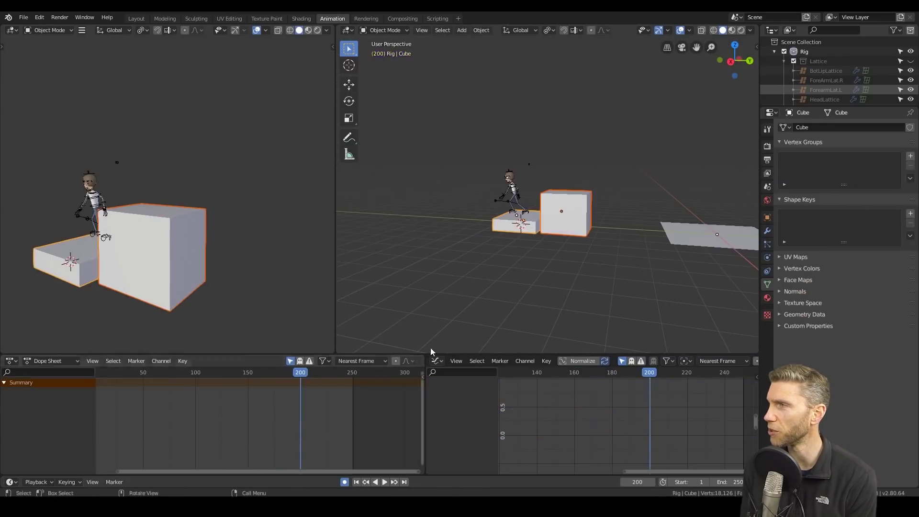
# Calculate motion paths for both foot IK controls over frames 80 to 210 and move the feet at frame 130
pyautogui.click(180, 373)
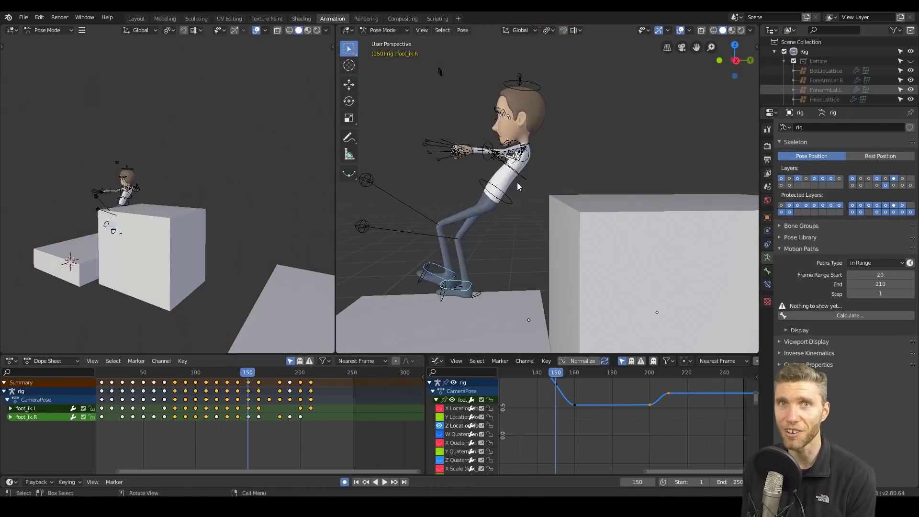
pyautogui.click(844, 316)
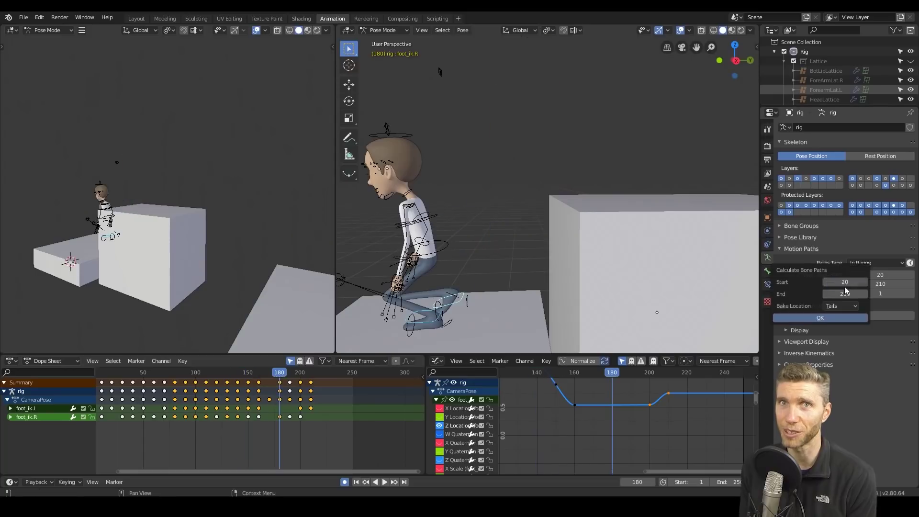
pyautogui.click(813, 318)
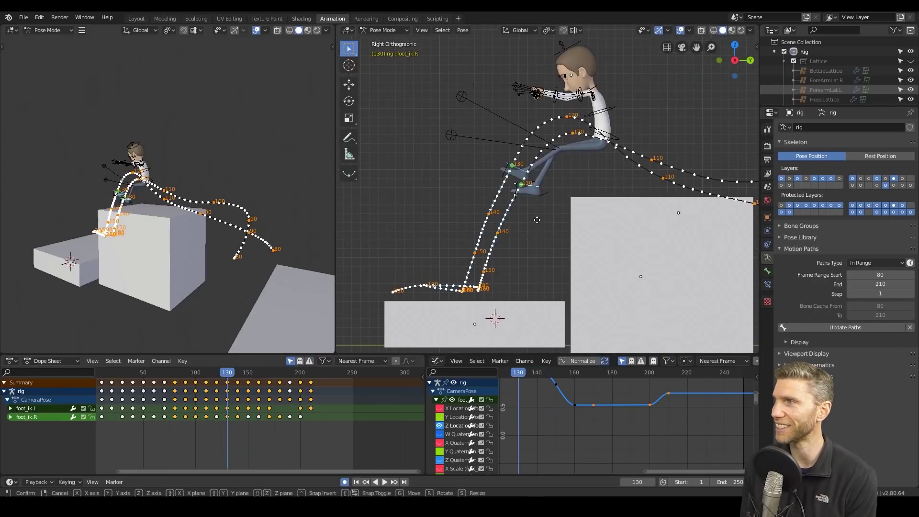
pyautogui.scroll(5, 581, 209)
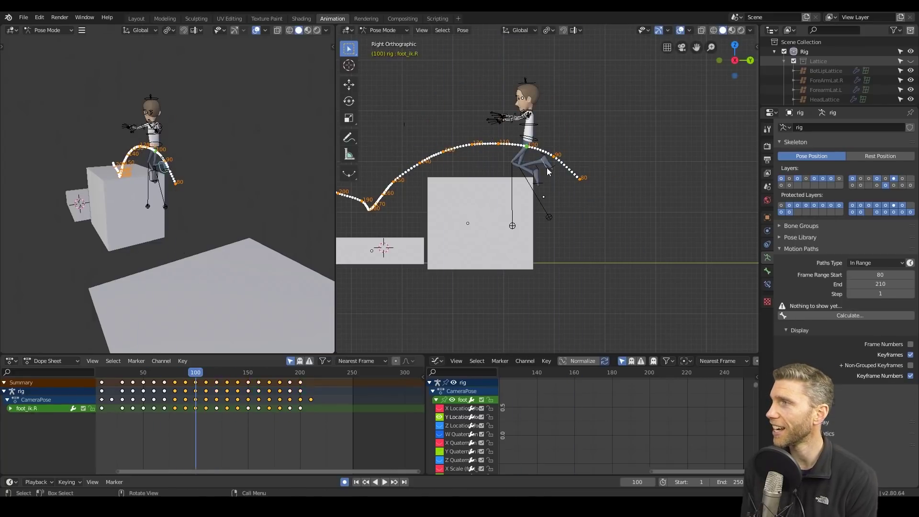
# Calculate the hips' motion path over frames 40 to 210 and adjust the run-up pose vertically
pyautogui.click(861, 327)
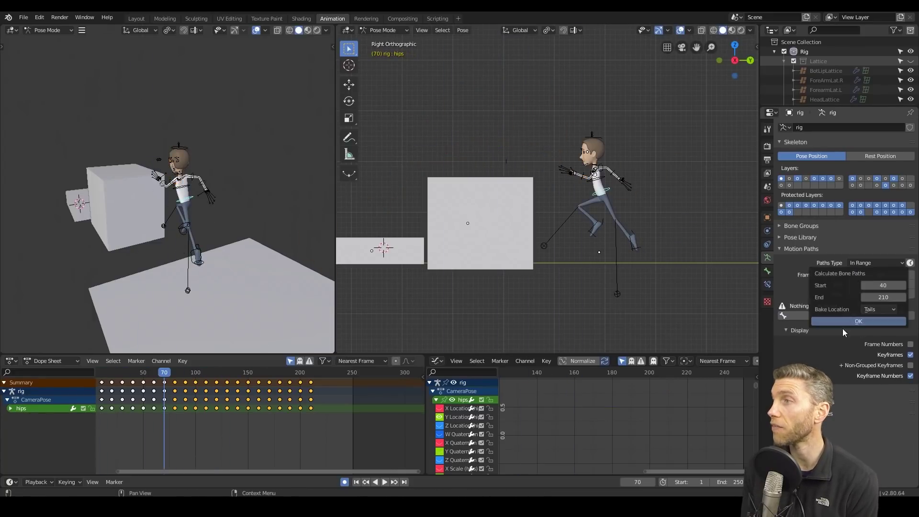
pyautogui.press('Down')
pyautogui.press('g')
pyautogui.press('z')
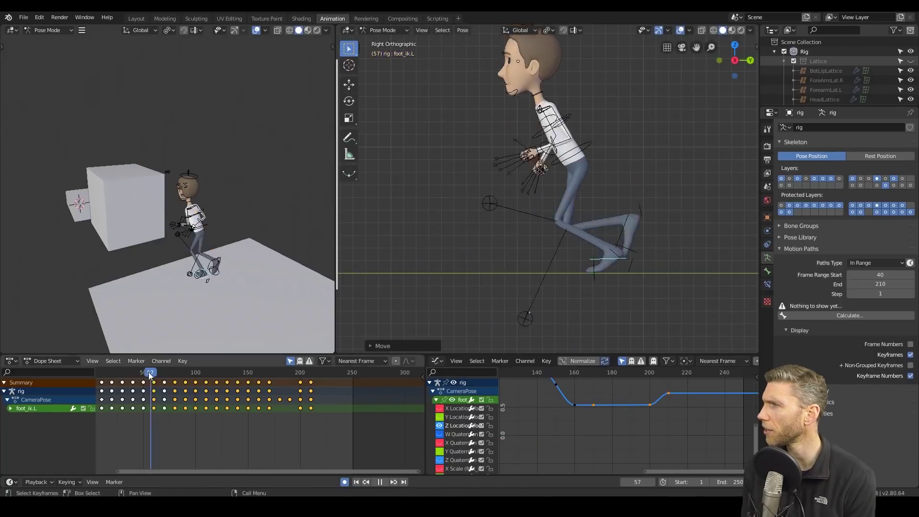
# Check the left foot's Z Location curve around frame 60 and rotate the hips at frame 100
pyautogui.moveTo(148, 371); pyautogui.dragTo(159, 374)
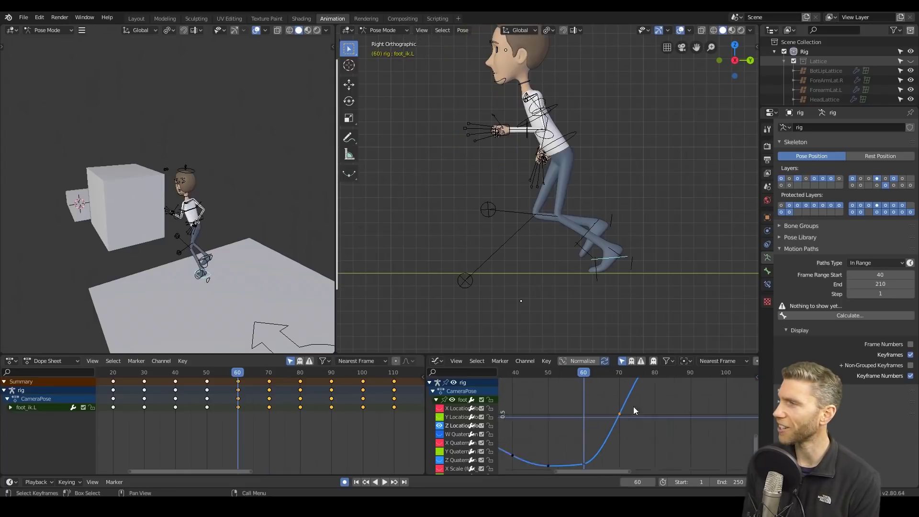
pyautogui.press('t')
pyautogui.press('Escape')
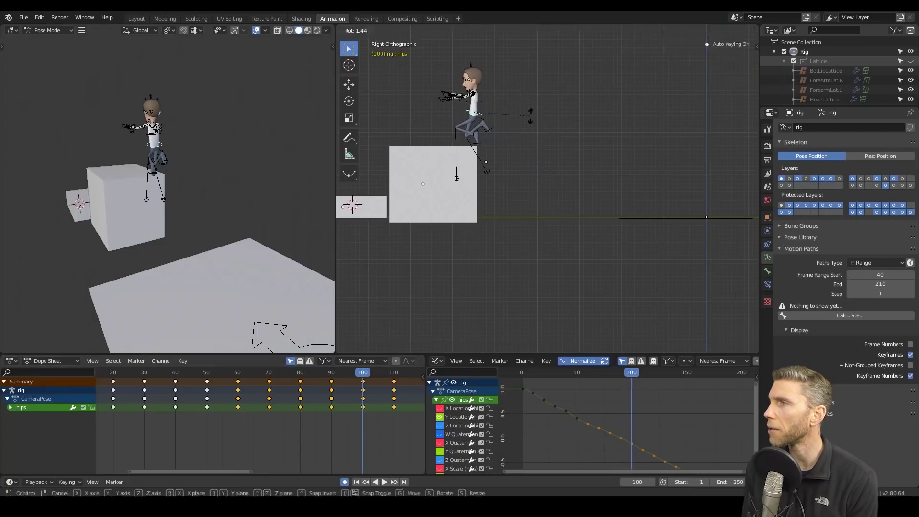
pyautogui.press('Home')
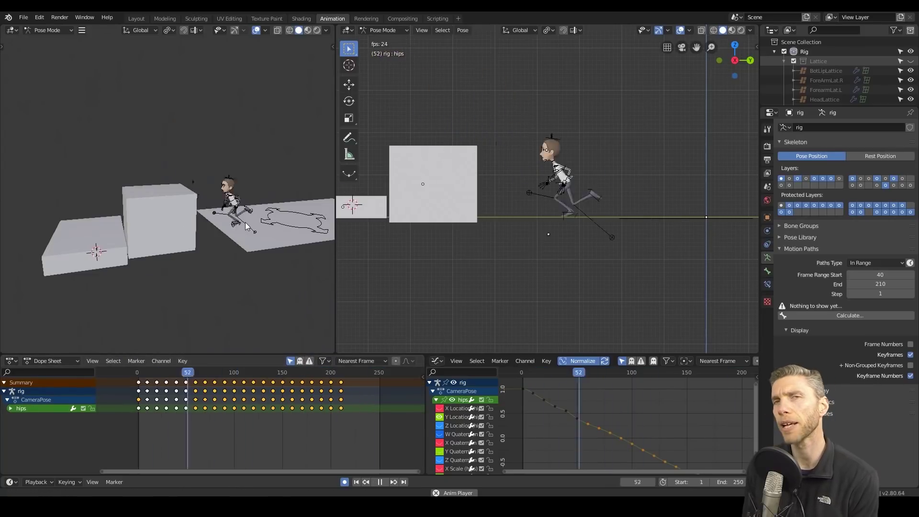
# Move the right foot IK control during the run-up and insert keyframes for the whole rig
pyautogui.press('g')
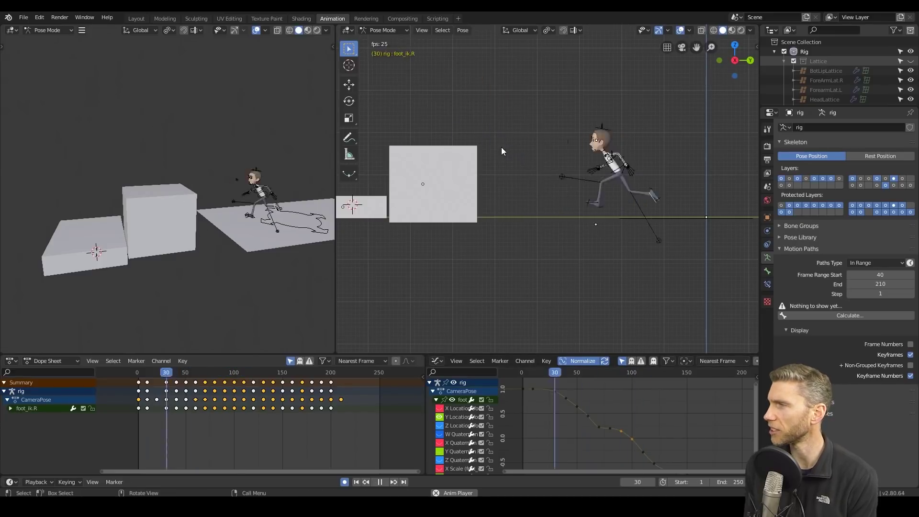
pyautogui.press('a')
pyautogui.press('i')
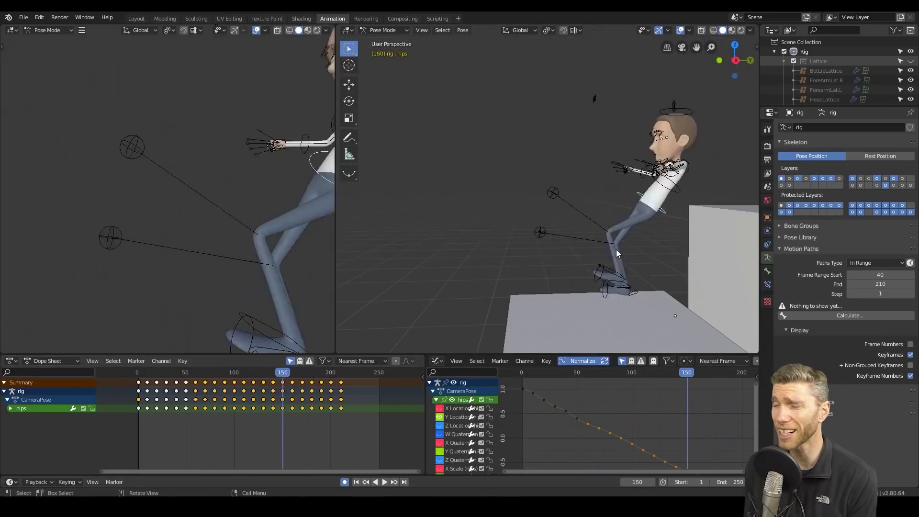
# Set the scene's end frame to 210 and move both foot IK controls at frame 140 ahead of the landing
pyautogui.press('space')
pyautogui.doubleClick(878, 221)
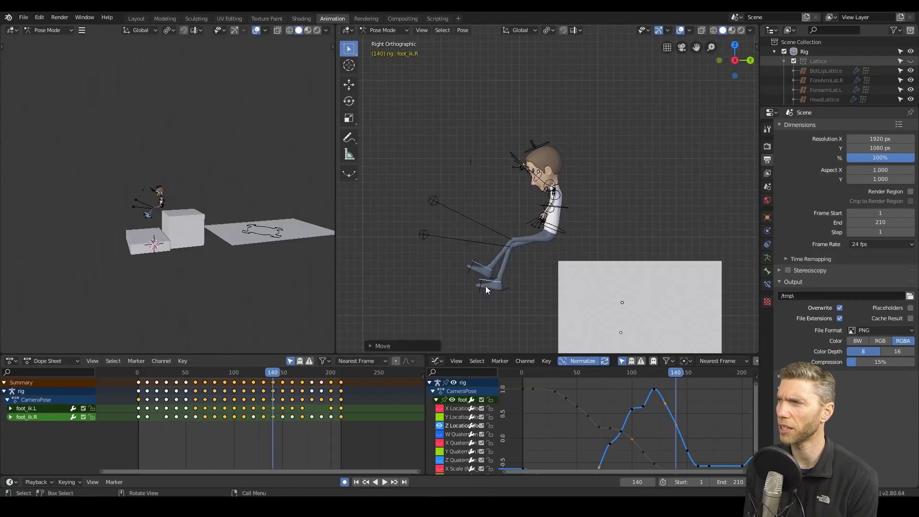
pyautogui.press('space')
pyautogui.scroll(4, 532, 246)
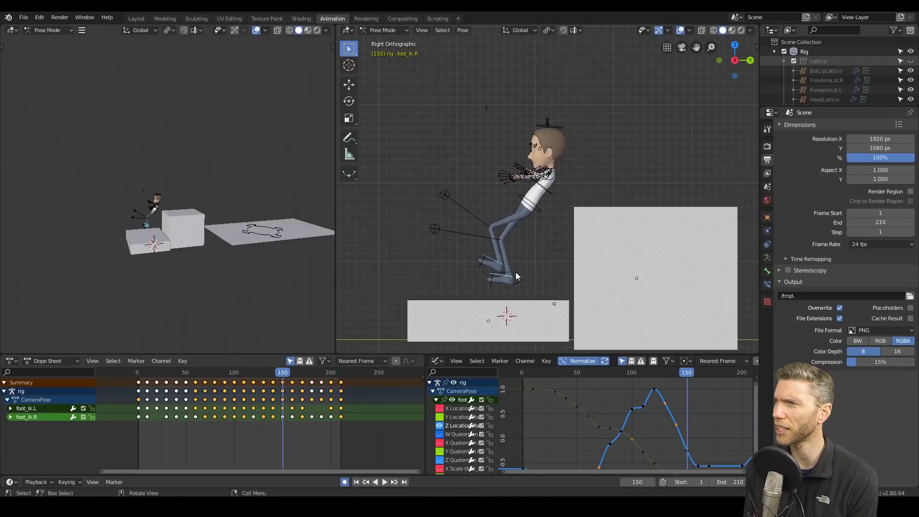
pyautogui.press('Up')
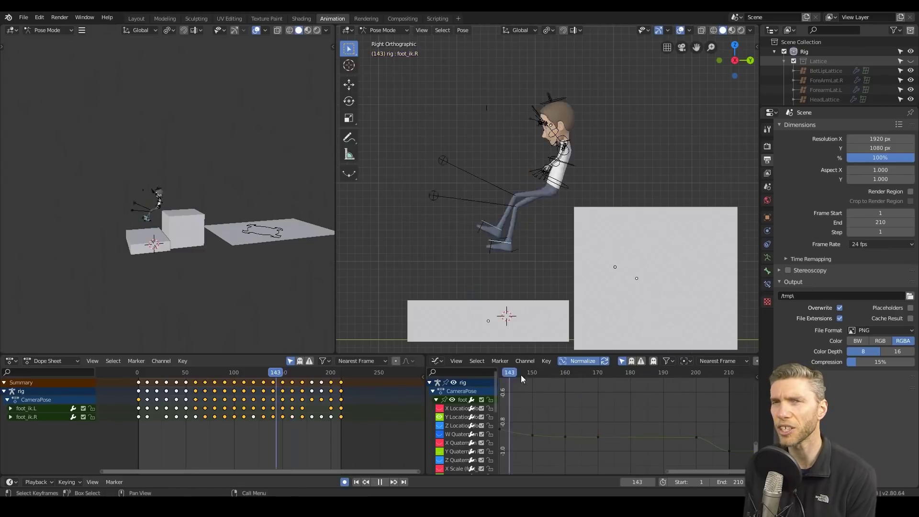
# Review the whole animation in an enlarged view and select the left foot IK control at frame 1
pyautogui.hotkey('ctrl', 'alt', 'space')
pyautogui.hotkey('ctrl', 'alt', 'space')
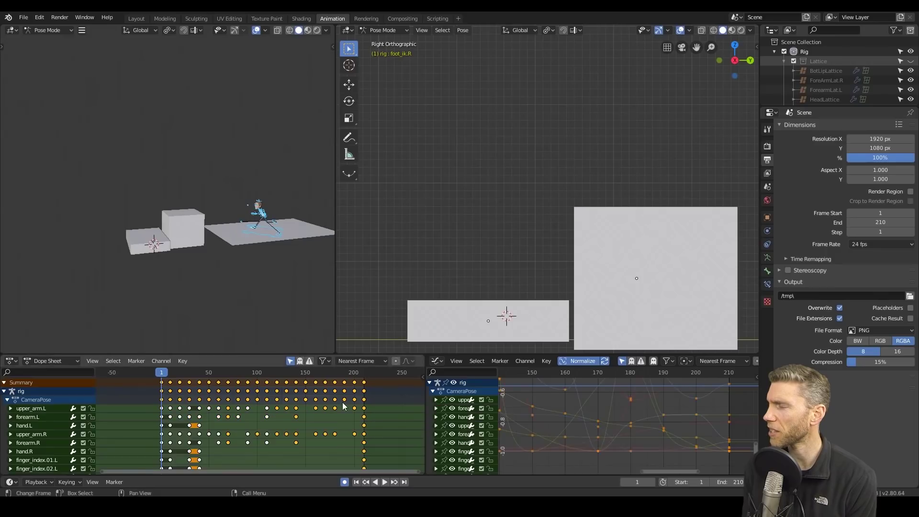
pyautogui.hotkey('alt', 'a')
pyautogui.press('a')
pyautogui.click(222, 234)
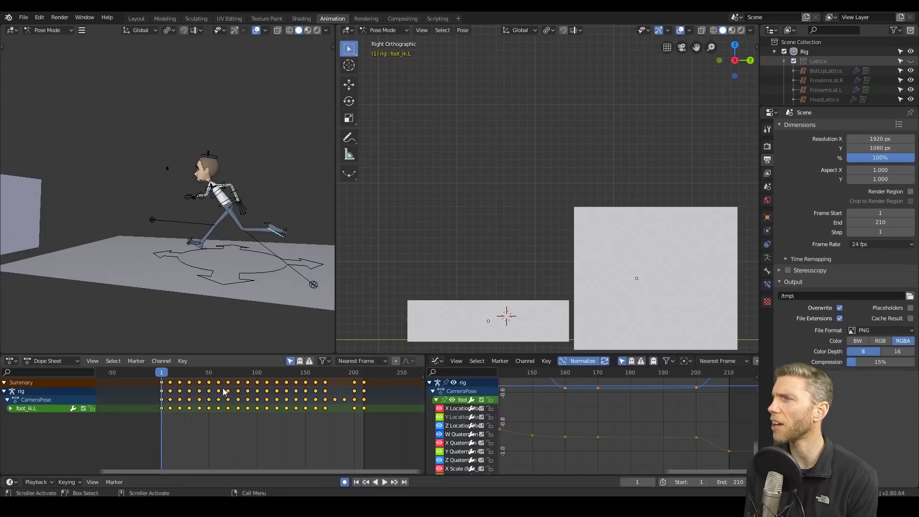
# Select all of the rig's controls and scale their keyframes to about half the duration, then play the result
pyautogui.press('a')
pyautogui.press('KP_Decimal')
pyautogui.scroll(-4, 110, 344)
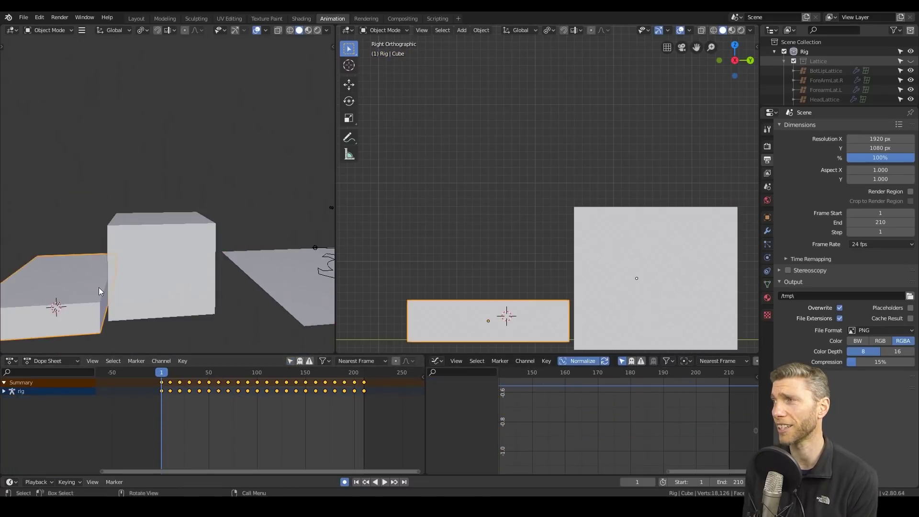
pyautogui.press('ctrl+KP_Add')
pyautogui.scroll(-4, 238, 376)
pyautogui.press('space')
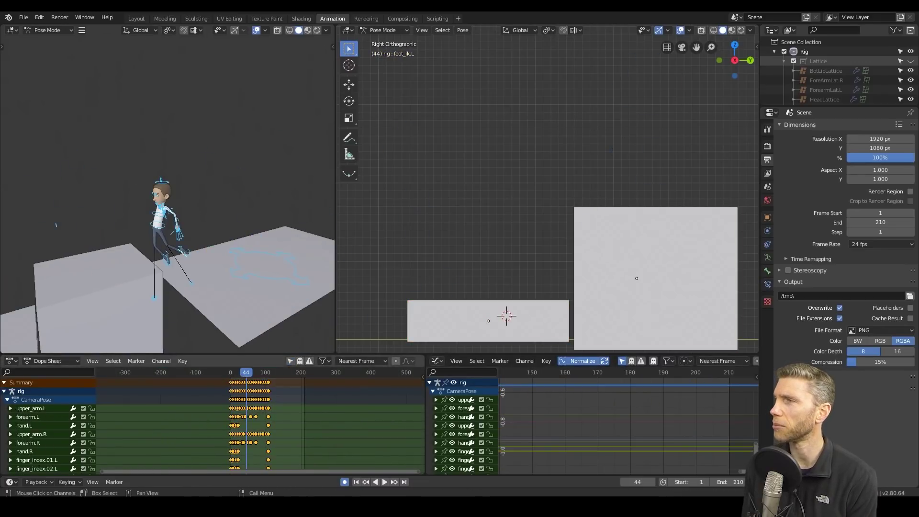
# Play back and scrub the retimed run-up from frame 1, and undo the last change
pyautogui.scroll(8, 235, 422)
pyautogui.press('space')
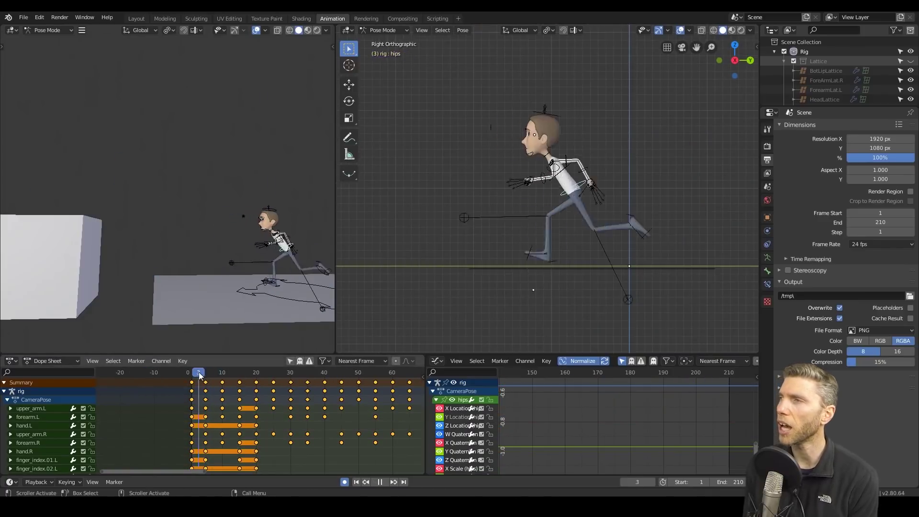
pyautogui.moveTo(211, 376); pyautogui.dragTo(345, 373)
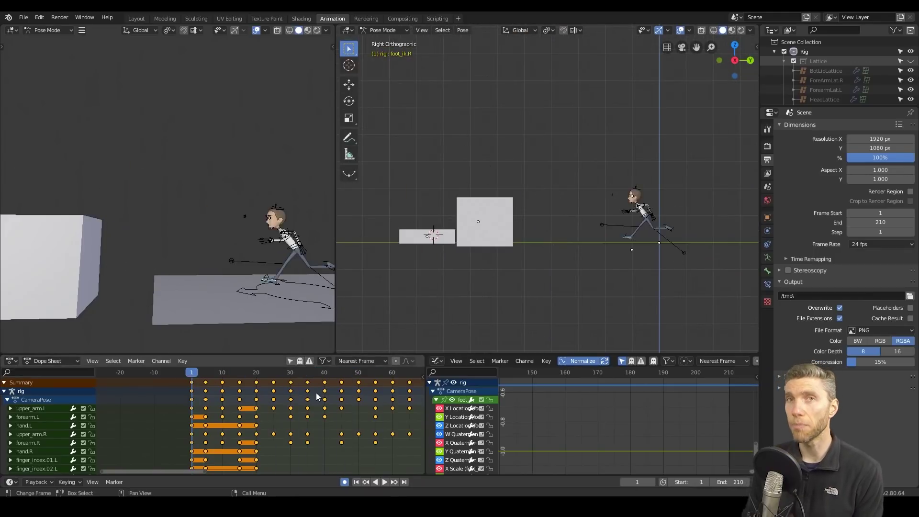
pyautogui.hotkey('ctrl', 'z')
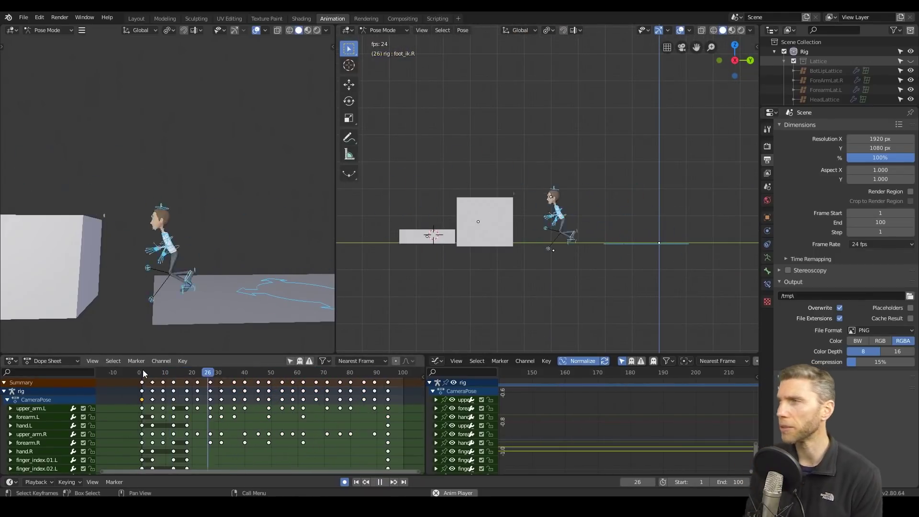
# Scale all of the rig's keyframes further toward frame 1 and set the scene's end frame to 70
pyautogui.click(36, 482)
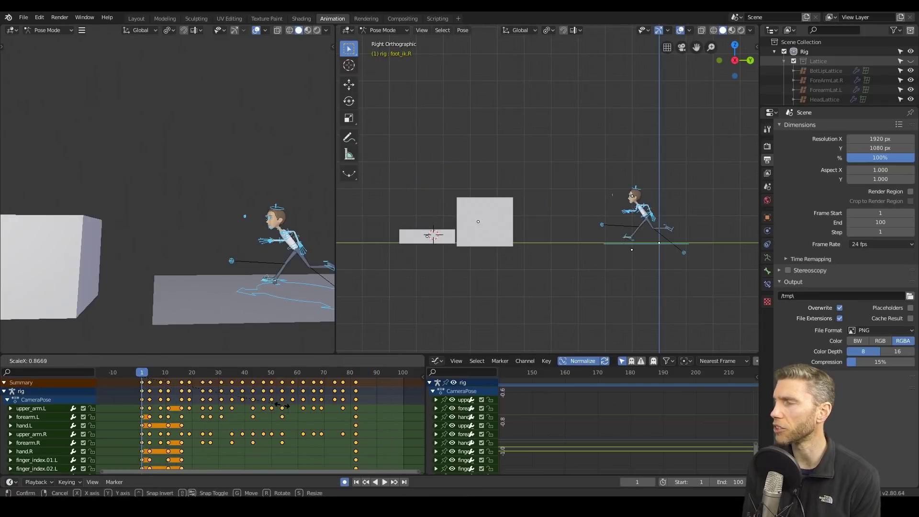
pyautogui.press('space')
pyautogui.press('c')
pyautogui.click(172, 386)
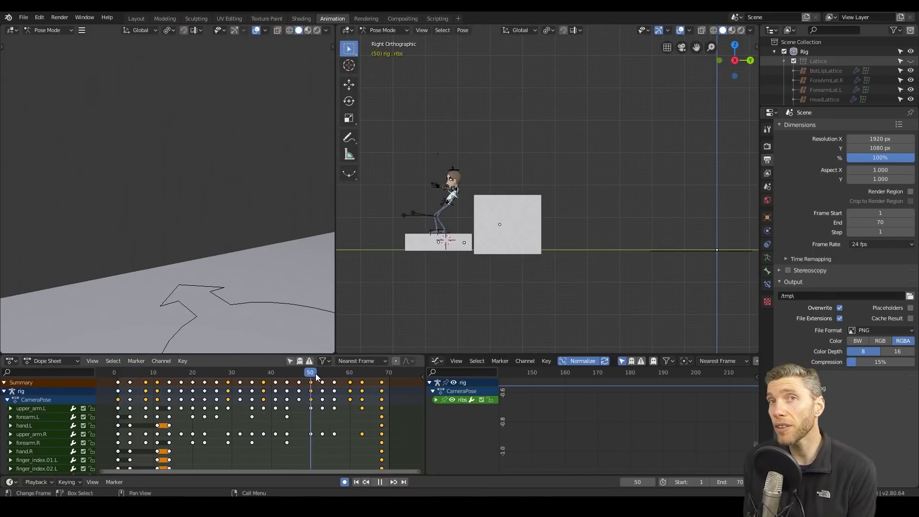
# Scrub back from the landing to frame 29 and calculate the hips' motion path over frames 1 to 75
pyautogui.moveTo(315, 374); pyautogui.dragTo(229, 383)
pyautogui.scroll(2, 229, 383)
pyautogui.press('a')
pyautogui.press('c')
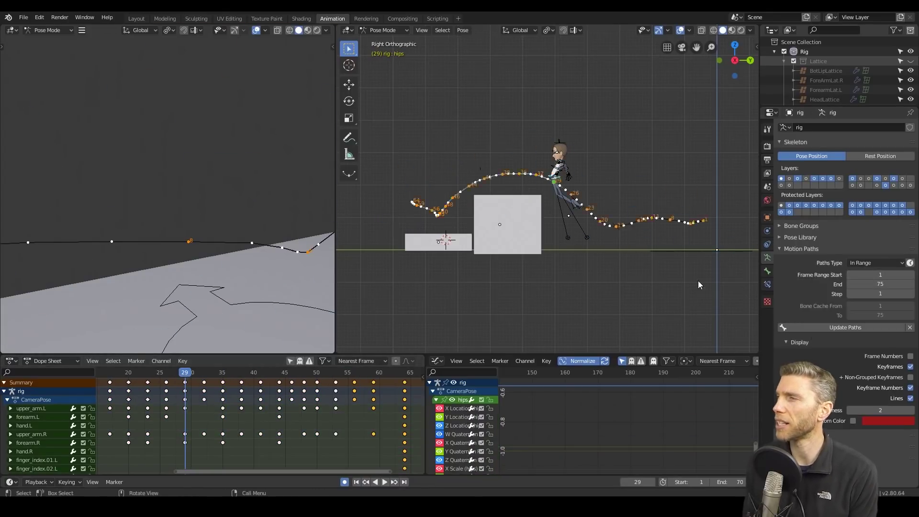
# Adjust the hips at the takeoff keyframes to smooth the jump's arc over the tall block
pyautogui.scroll(3, 698, 285)
pyautogui.click(598, 210)
pyautogui.press('Up')
pyautogui.press('Up')
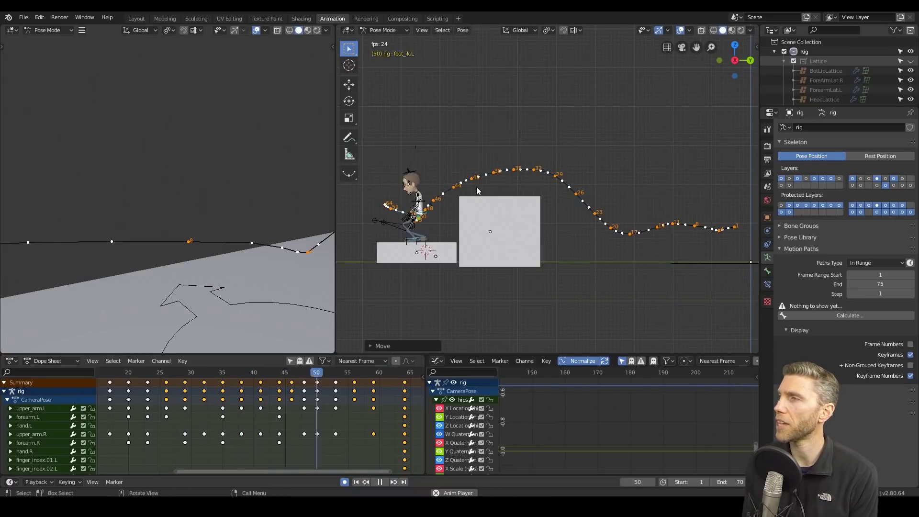
# Scrub the retimed run-up back to frame 1 and play the full run and jump
pyautogui.press('space')
pyautogui.click(127, 387)
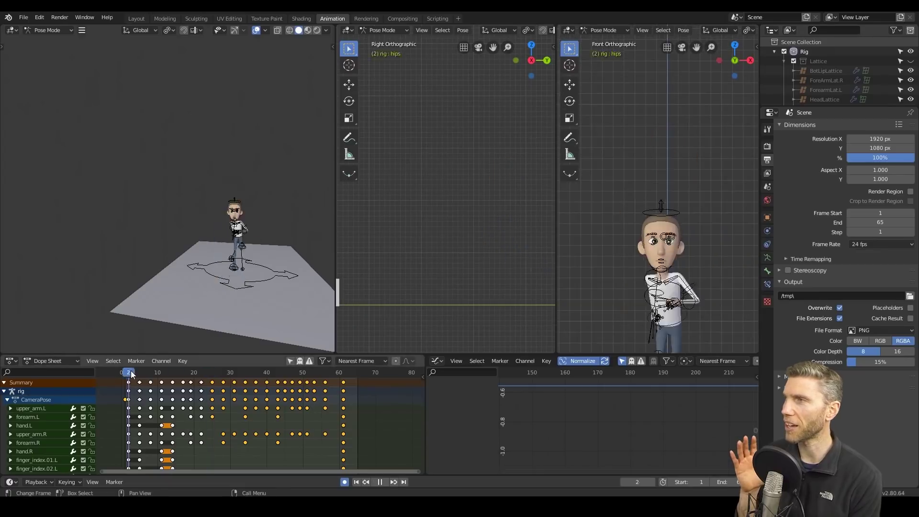
pyautogui.click(130, 373)
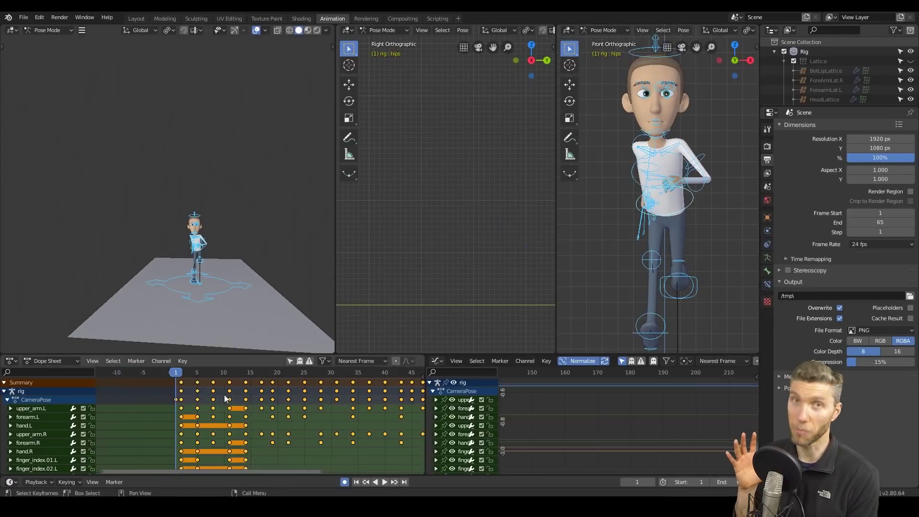
pyautogui.moveTo(225, 373); pyautogui.dragTo(177, 372)
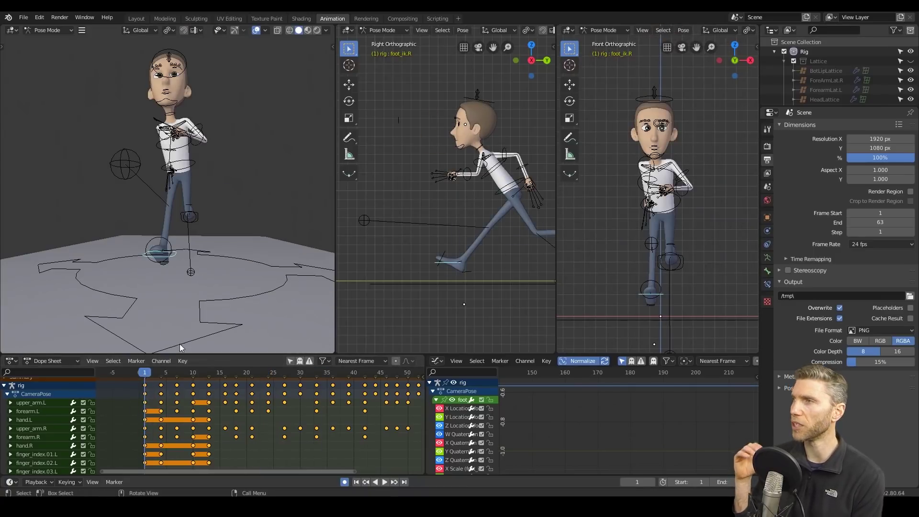
pyautogui.press('space')
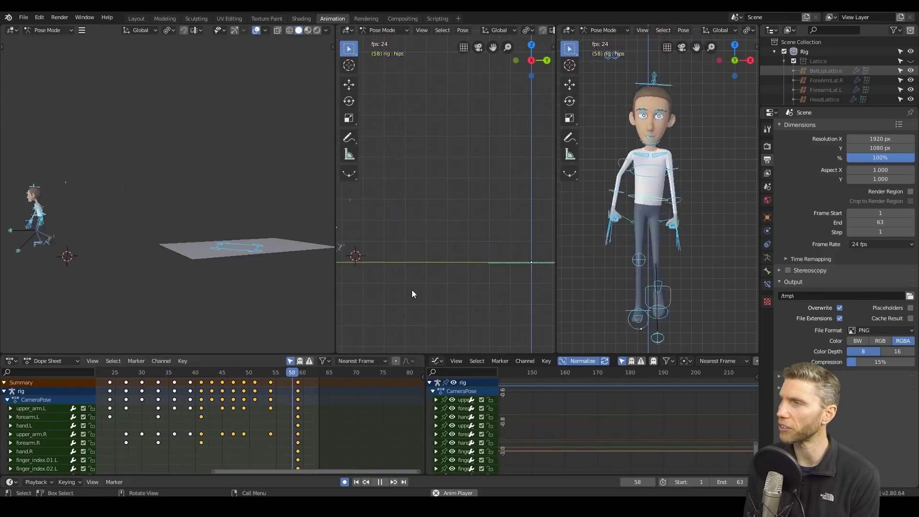
# Adjust the selected rig control, go to frame 40 and play back the mid-air pose to check the arms
pyautogui.press('g')
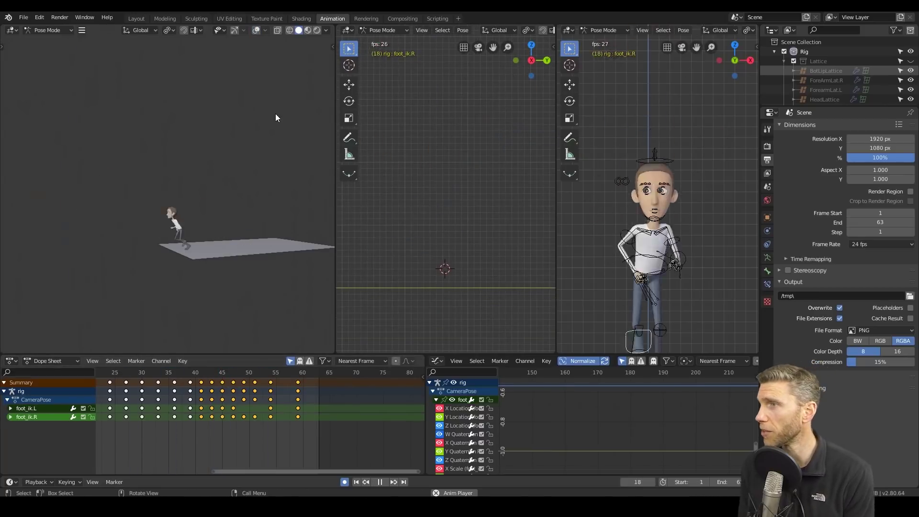
pyautogui.click(196, 372)
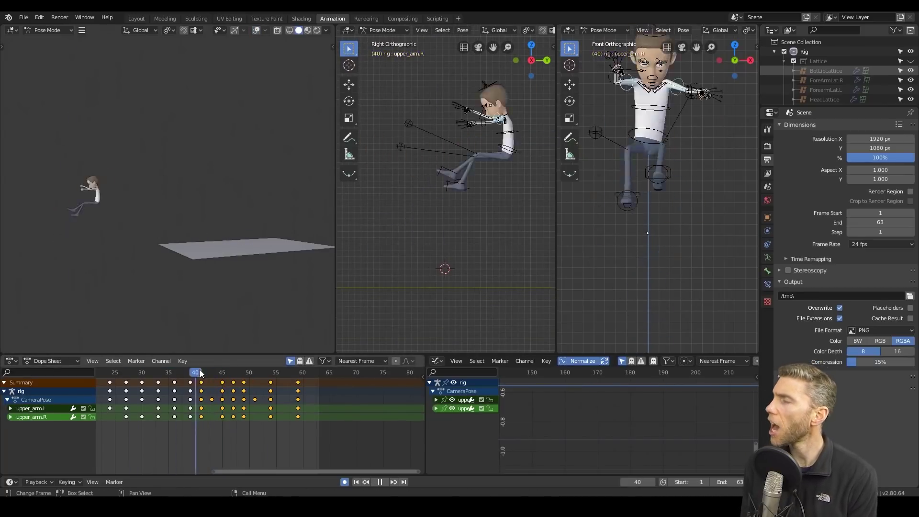
pyautogui.press('Escape')
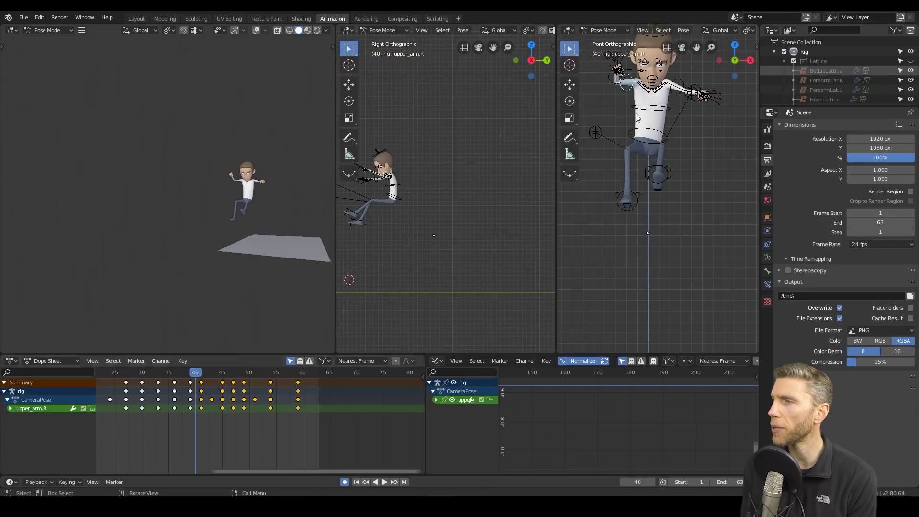
pyautogui.press('space')
pyautogui.press('space')
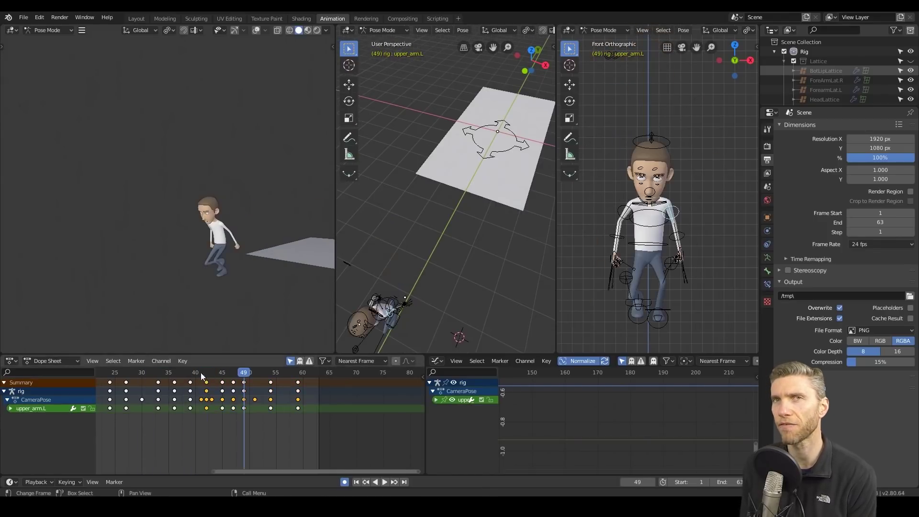
# Scrub through the jump to the landing and rotate the ribs at frame 45 to refine the torso's lean
pyautogui.moveTo(201, 376); pyautogui.dragTo(232, 376)
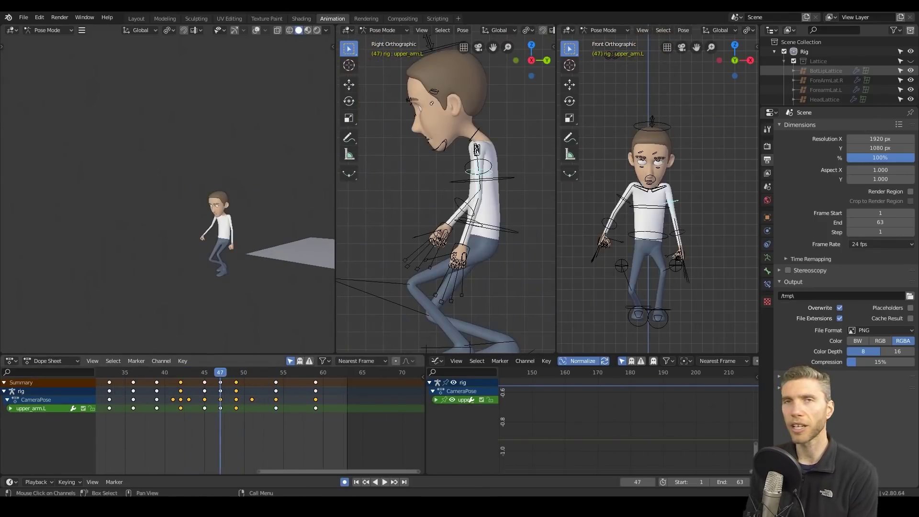
pyautogui.press('space')
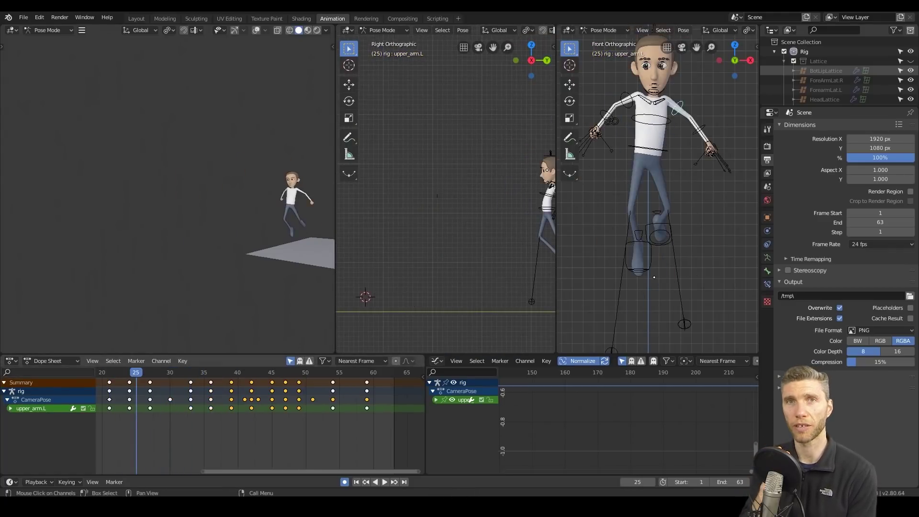
pyautogui.moveTo(136, 375); pyautogui.dragTo(204, 376)
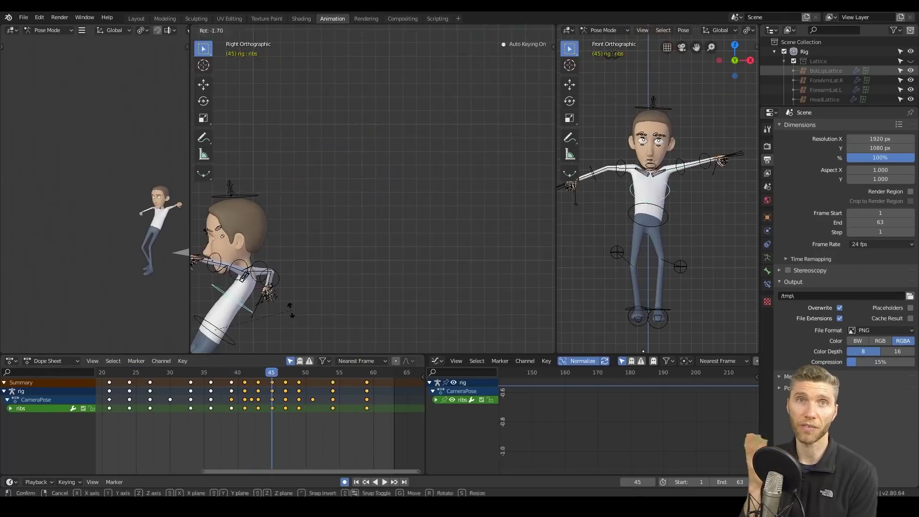
# Rotate the left upper arm at frame 7 of the run-up in side and front views, and play it back
pyautogui.press('KP_3')
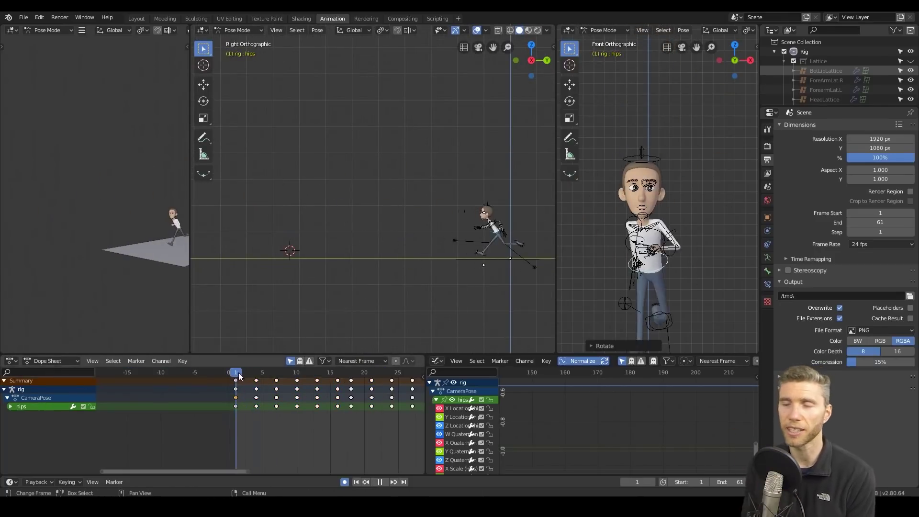
pyautogui.press('r')
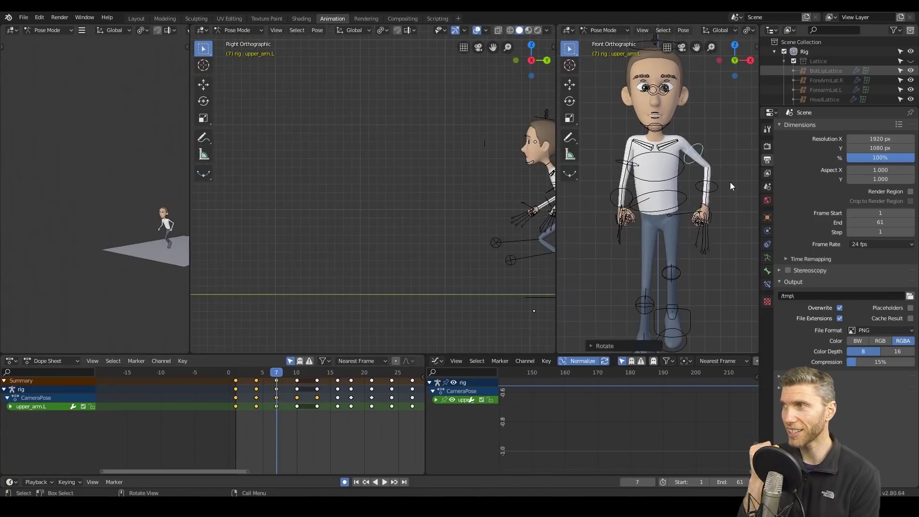
pyautogui.press('space')
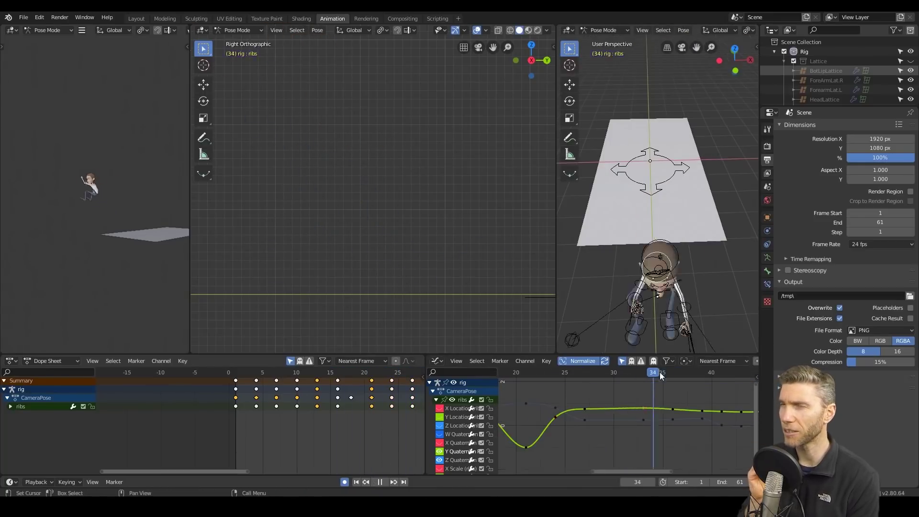
# Flatten the selected keys of the ribs' Y Quaternion curve by scaling their values to 0, and play back
pyautogui.press('s')
pyautogui.press('y')
pyautogui.press('0')
pyautogui.press('Return')
pyautogui.press('space')
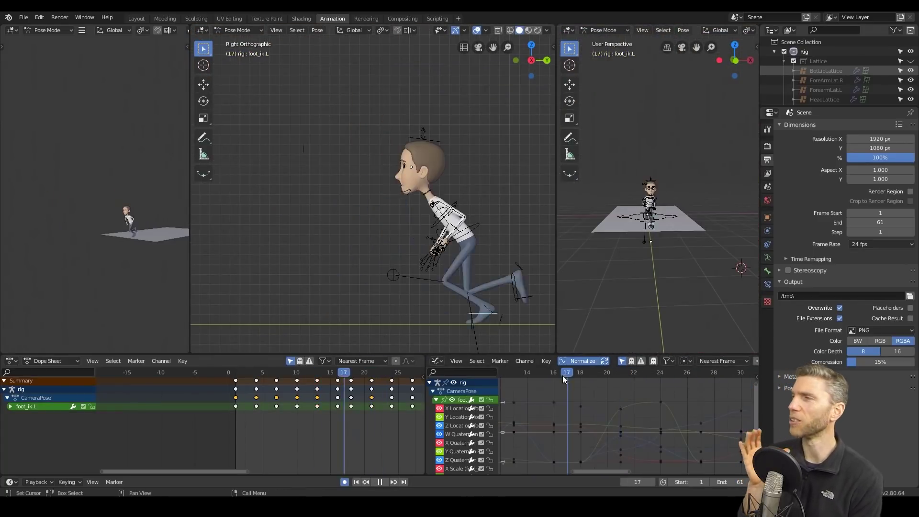
# Isolate the left foot's X Quaternion curve, raise its frame 24 key by about 0.14 and play back the foot motion
pyautogui.press('space')
pyautogui.hotkey('shift', 'h')
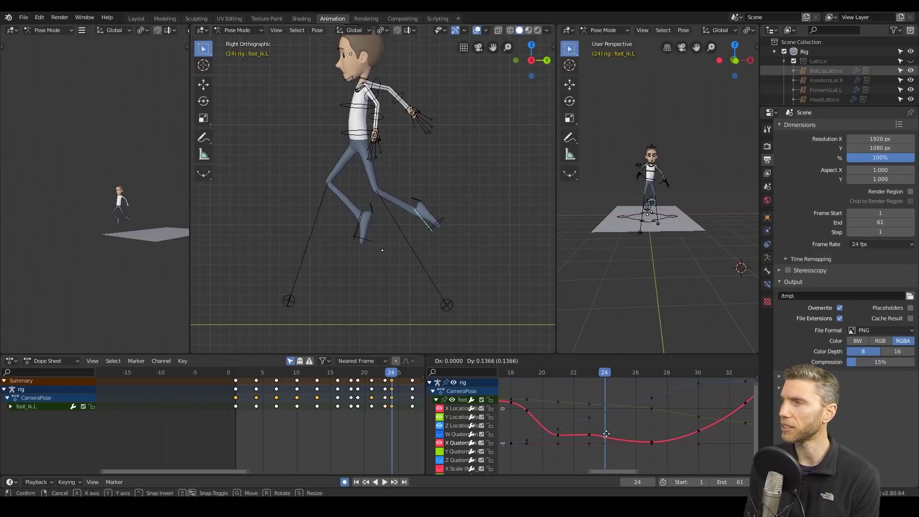
pyautogui.click(607, 433)
pyautogui.press('space')
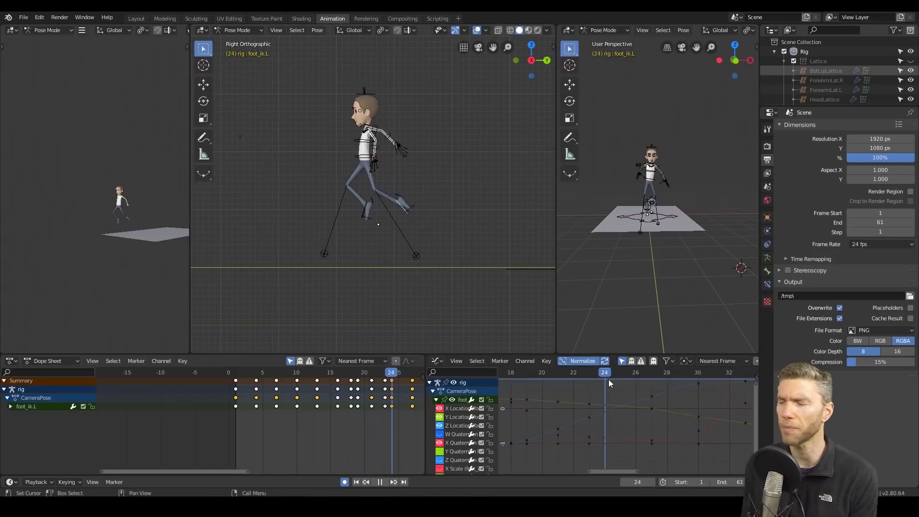
pyautogui.click(609, 412)
pyautogui.press('space')
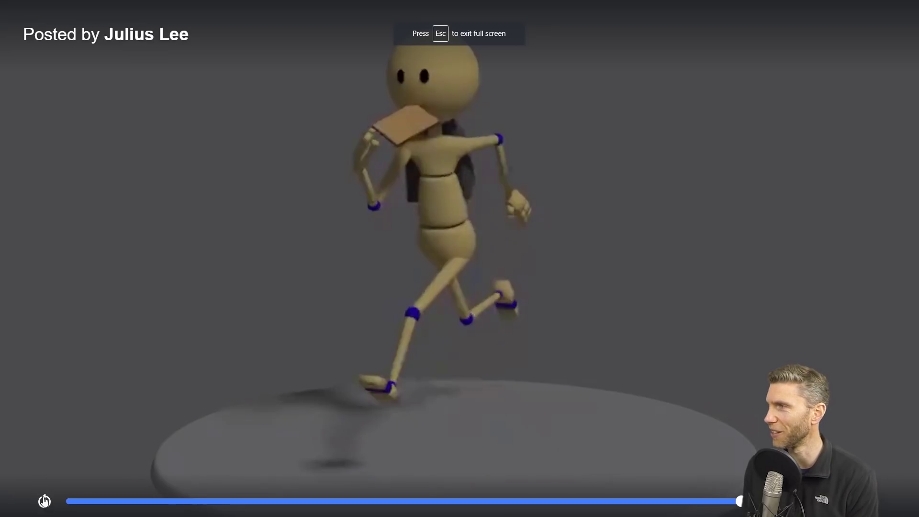
# Switch to the full-screen video posts and replay the running mannequin and the smiling character's close-up animation
pyautogui.click(44, 501)
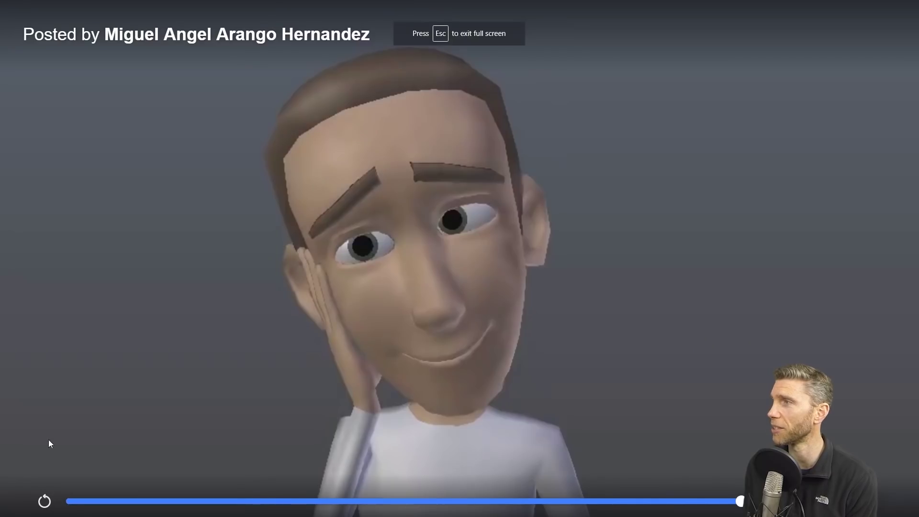
pyautogui.click(45, 502)
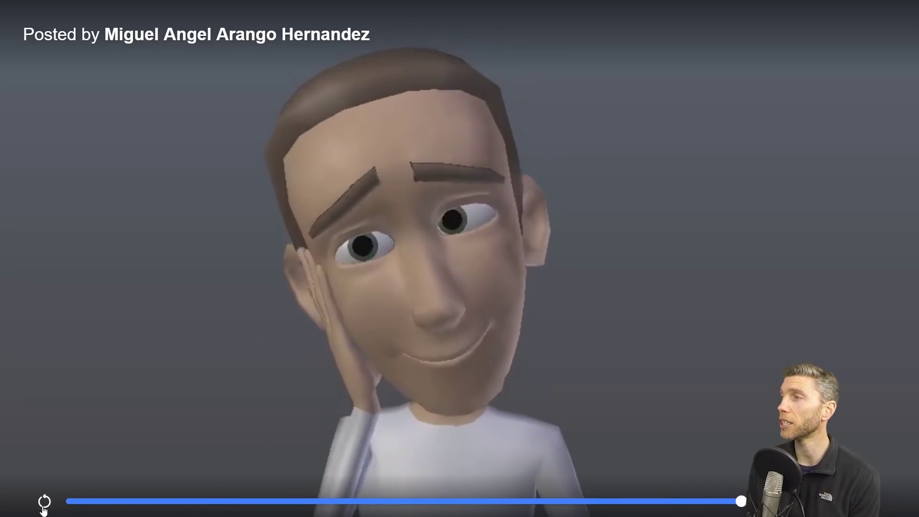
pyautogui.click(43, 506)
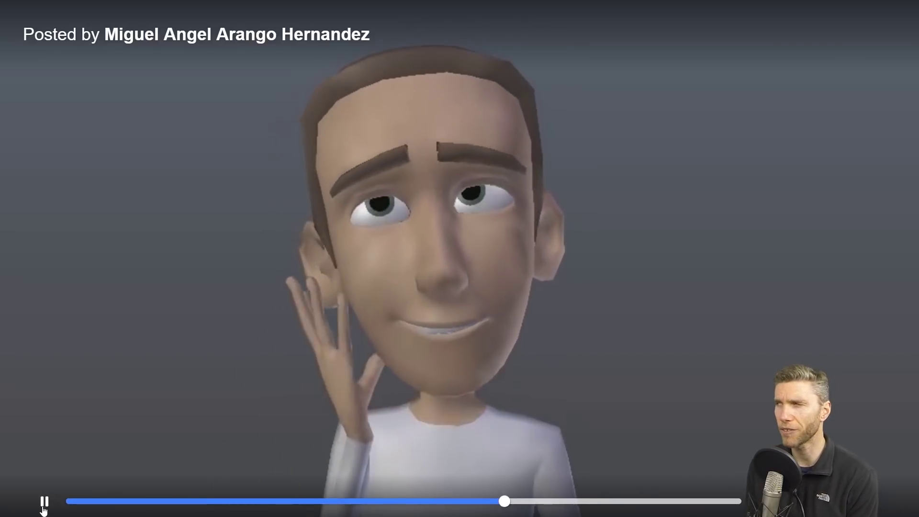